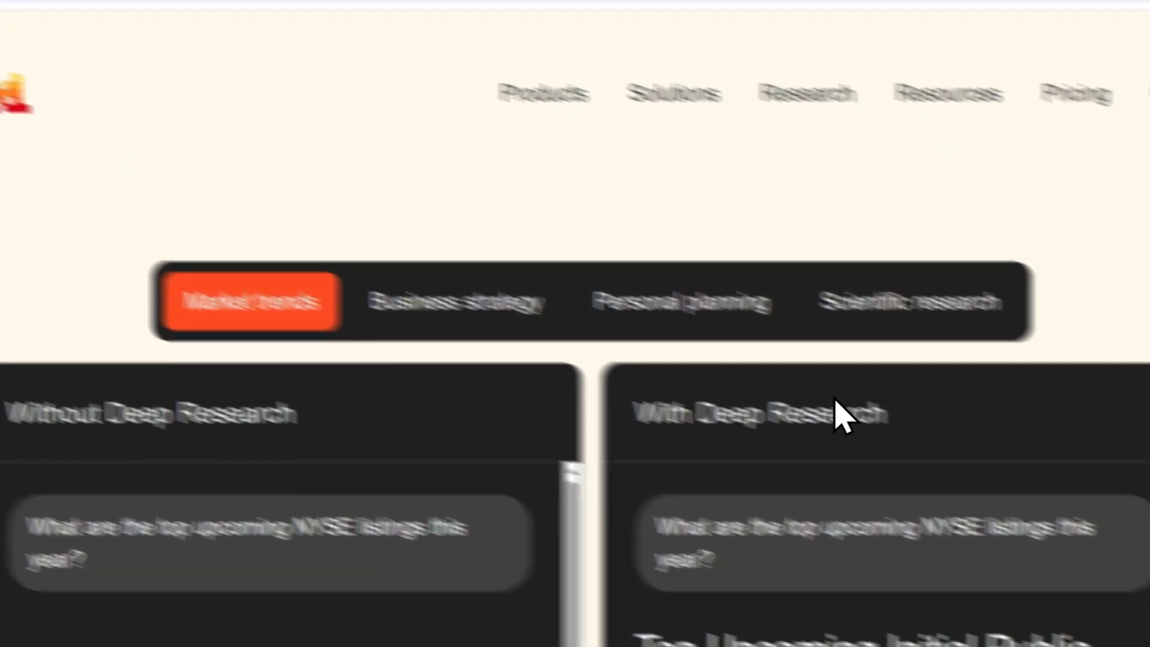
Examine the Market trends example comparing answers without and with Deep Research on the Mistral announcement page
left_click_drag(1061, 473, 919, 490)
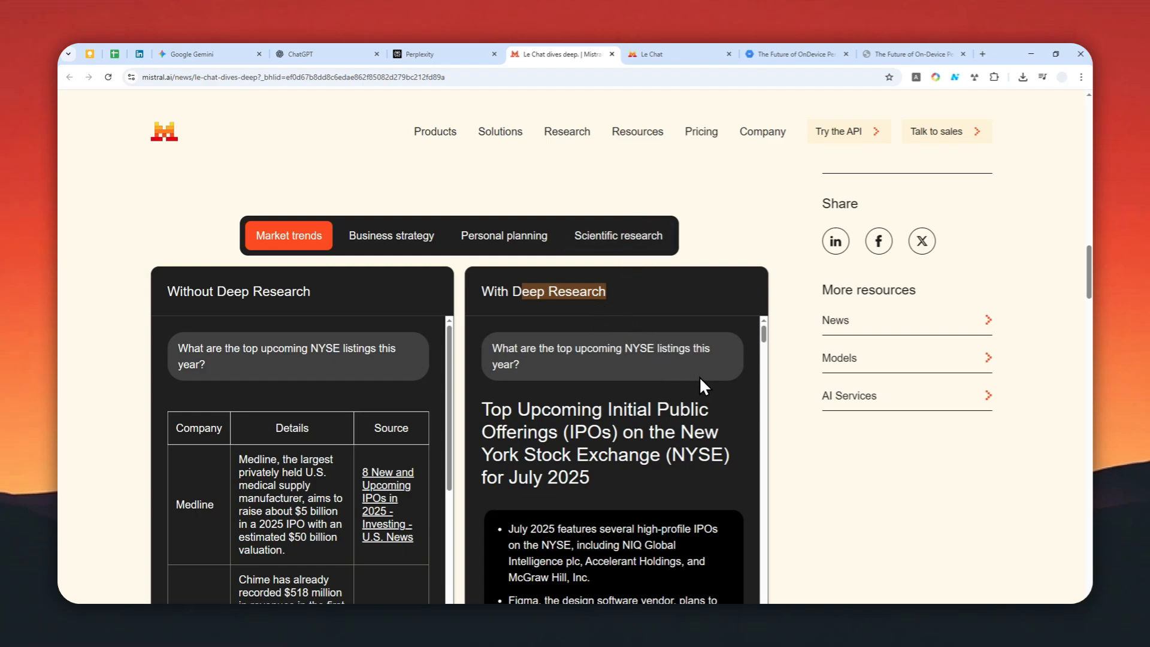
scroll(672, 408, "down", 1)
scroll(794, 448, "down", 2)
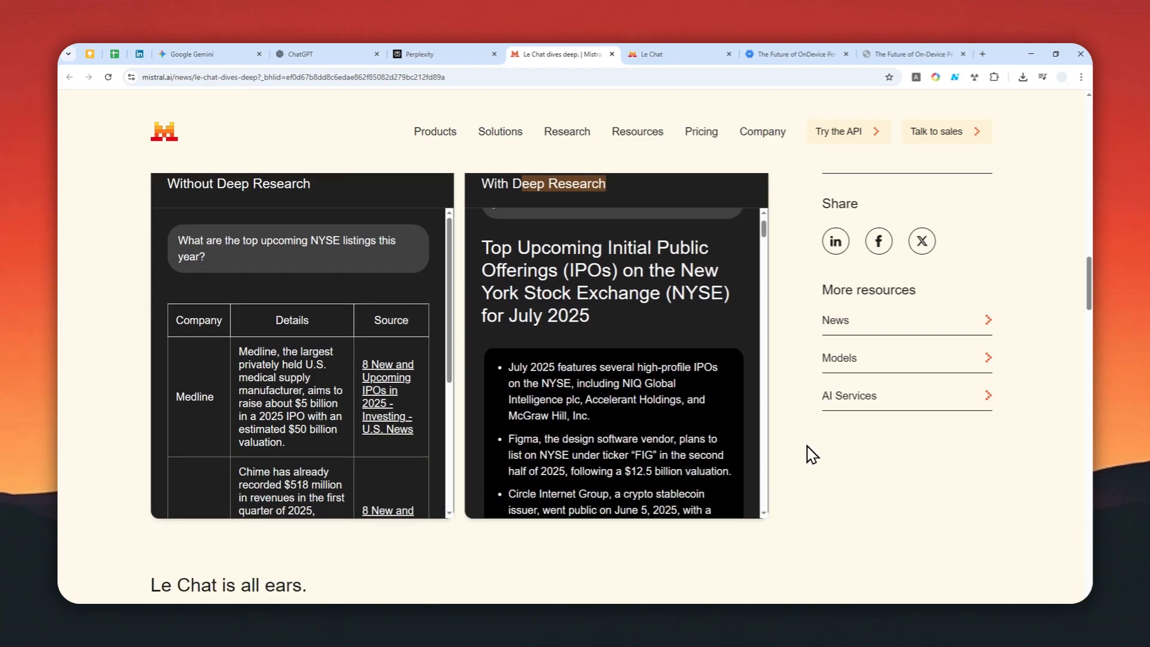
scroll(805, 449, "up", 1)
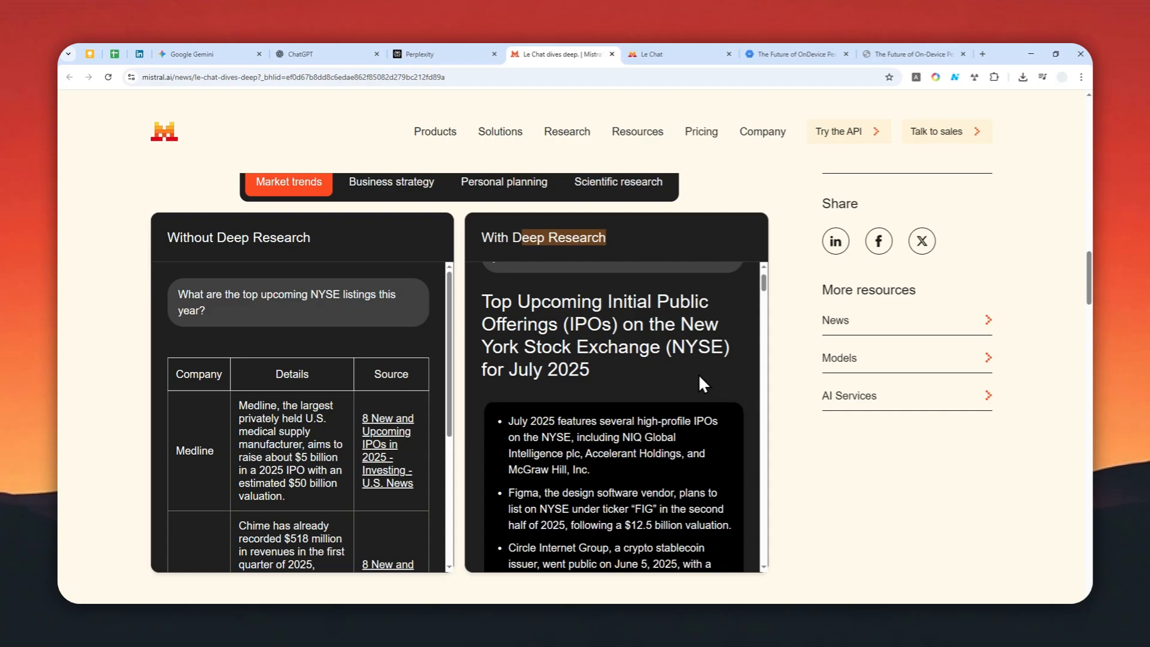
scroll(539, 347, "up", 1)
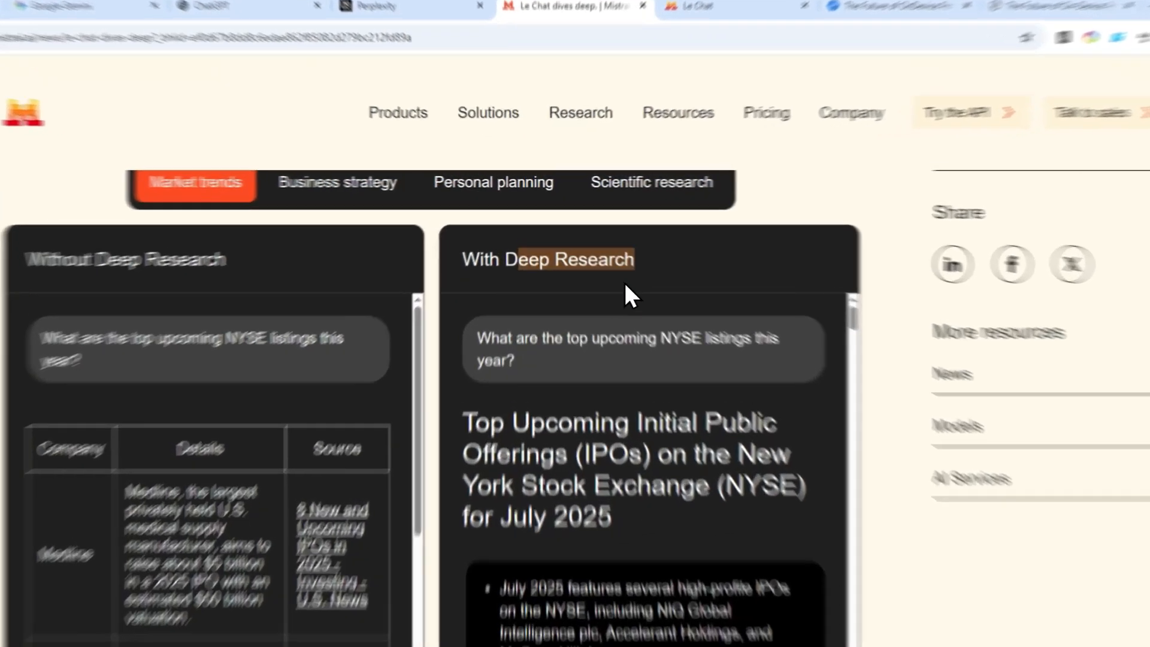
left_click_drag(609, 241, 514, 245)
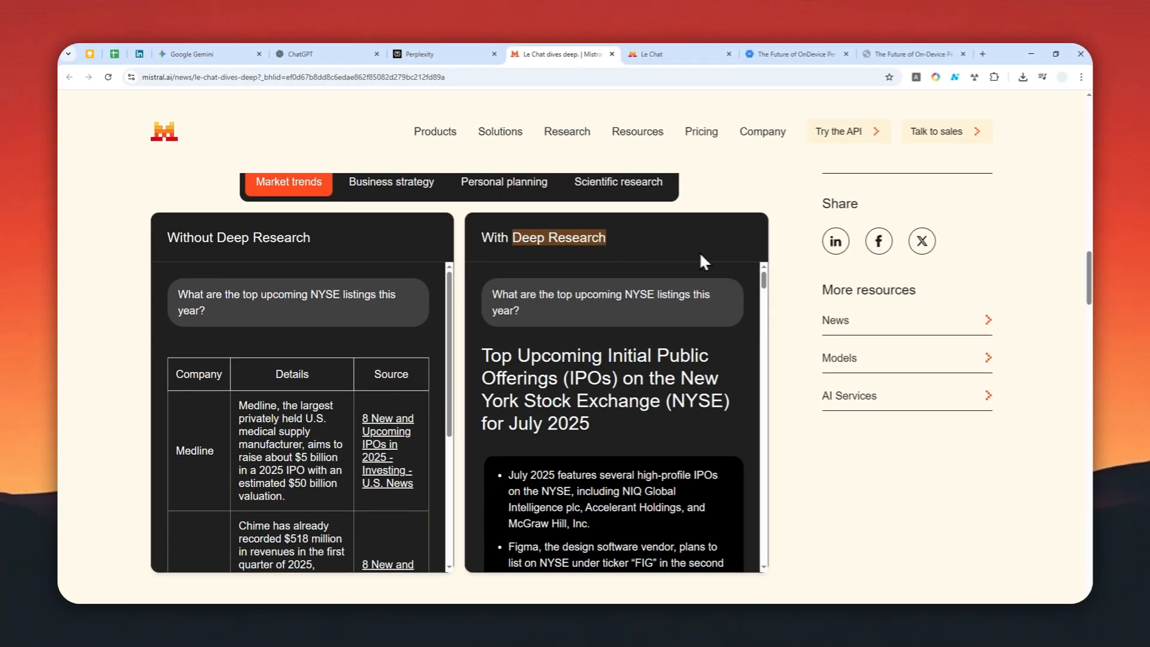
Open chat.mistral.ai in a new browser tab and collapse the Le Chat sidebar
key("ctrl+t")
type("chat.")
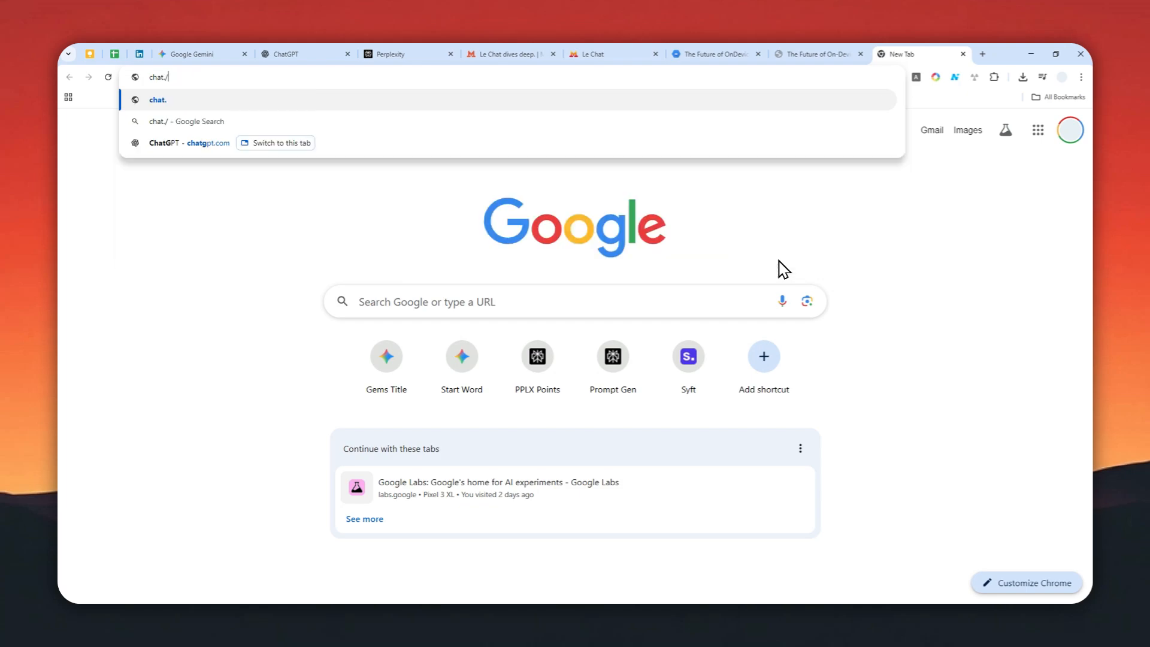
type("mistral.ai")
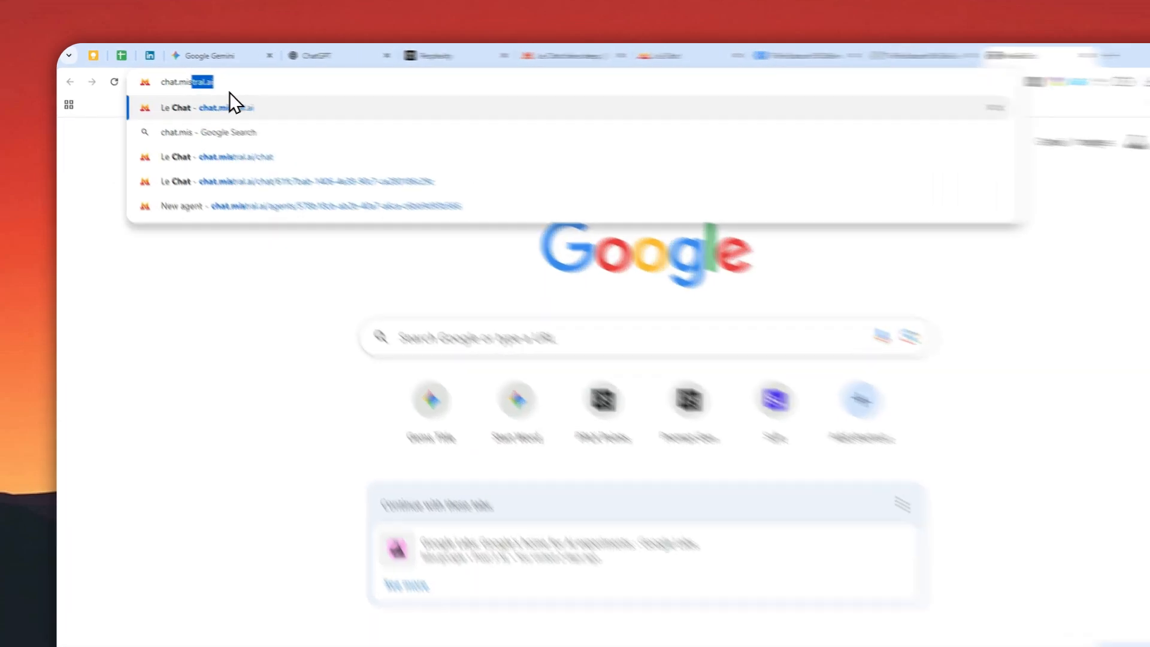
left_click(229, 91)
key("Return")
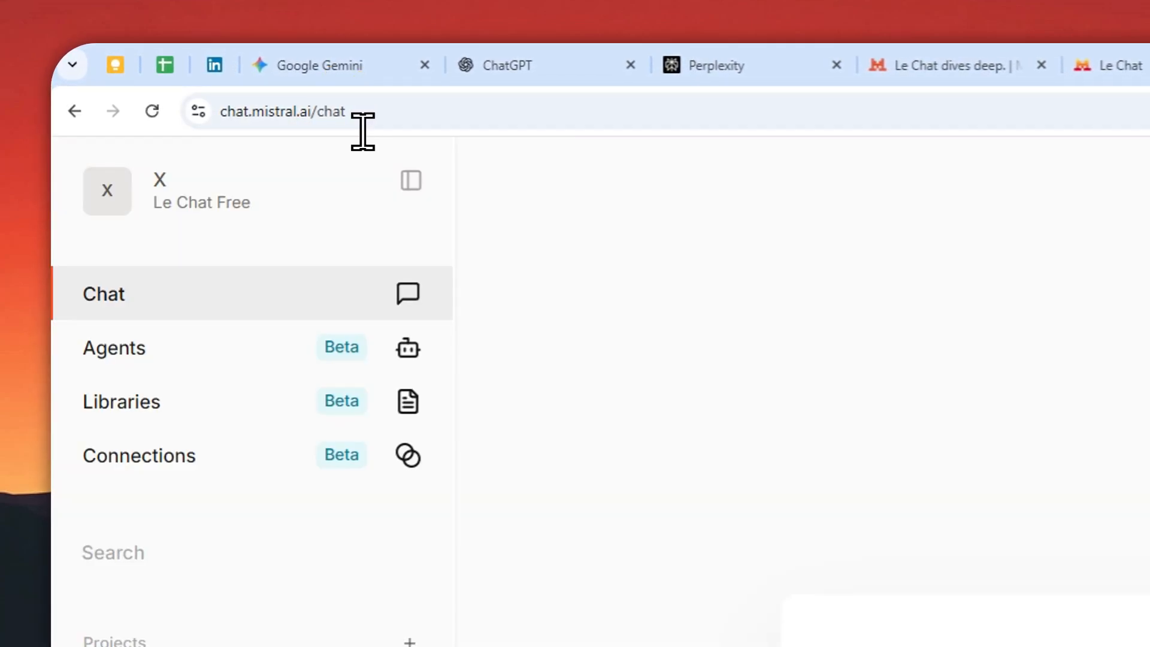
left_click(411, 181)
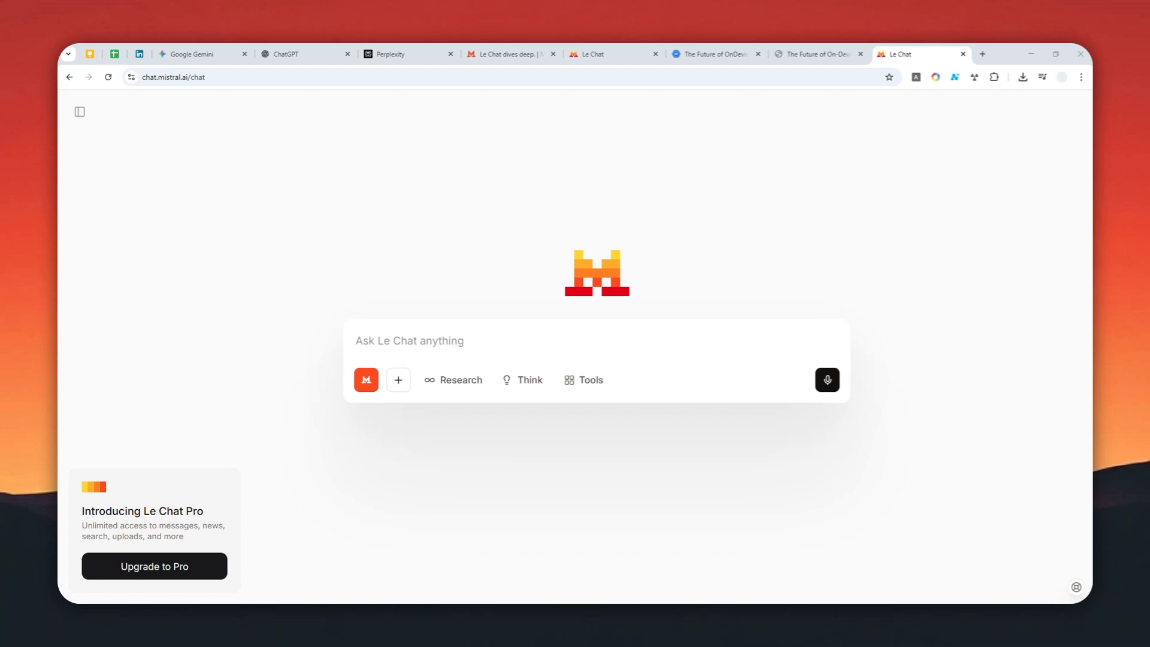
Paste the prompt "Solar panel trends in Western Europe" into the Le Chat message field
left_click(424, 344)
right_click(413, 341)
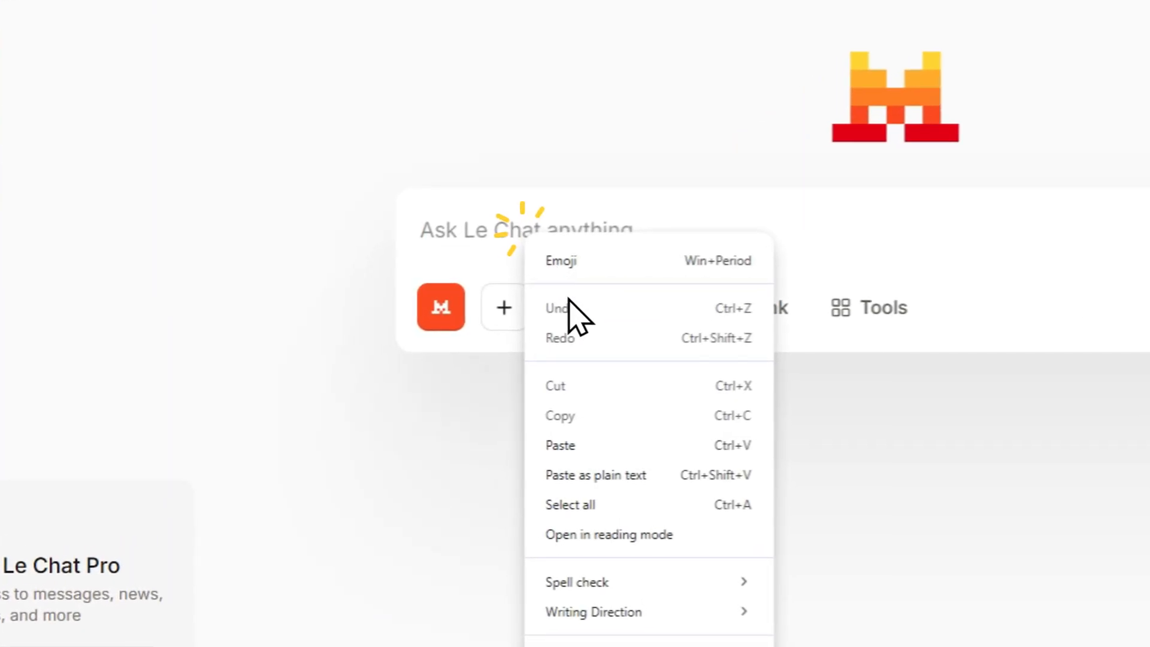
left_click(448, 451)
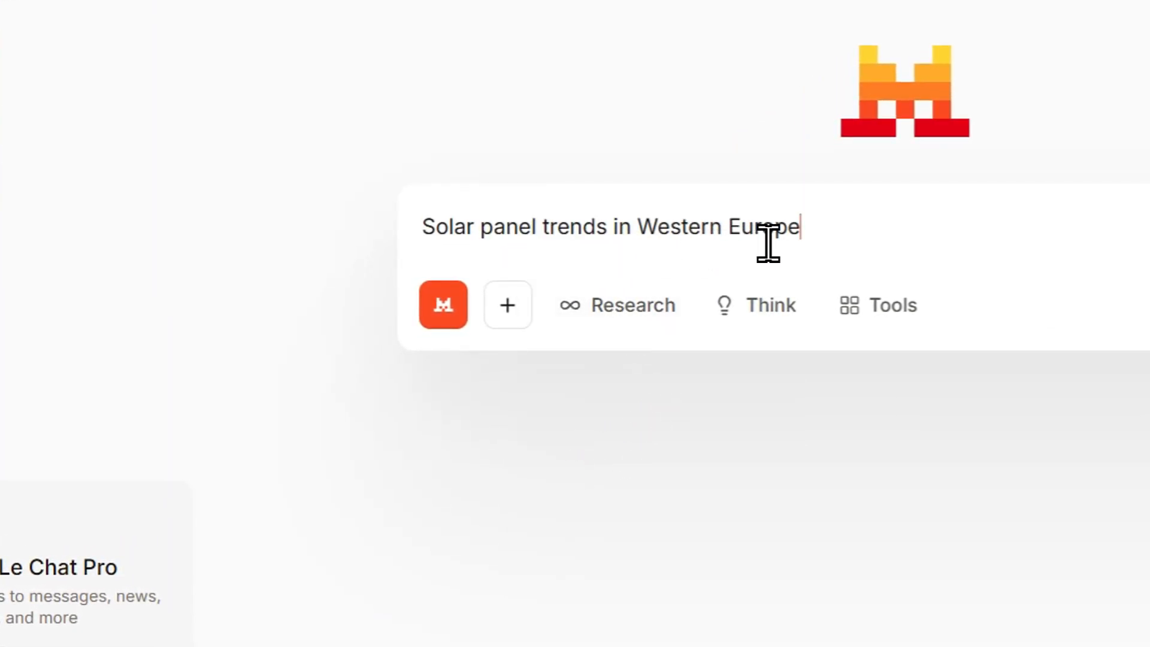
left_click(825, 230)
left_click_drag(852, 243, 388, 206)
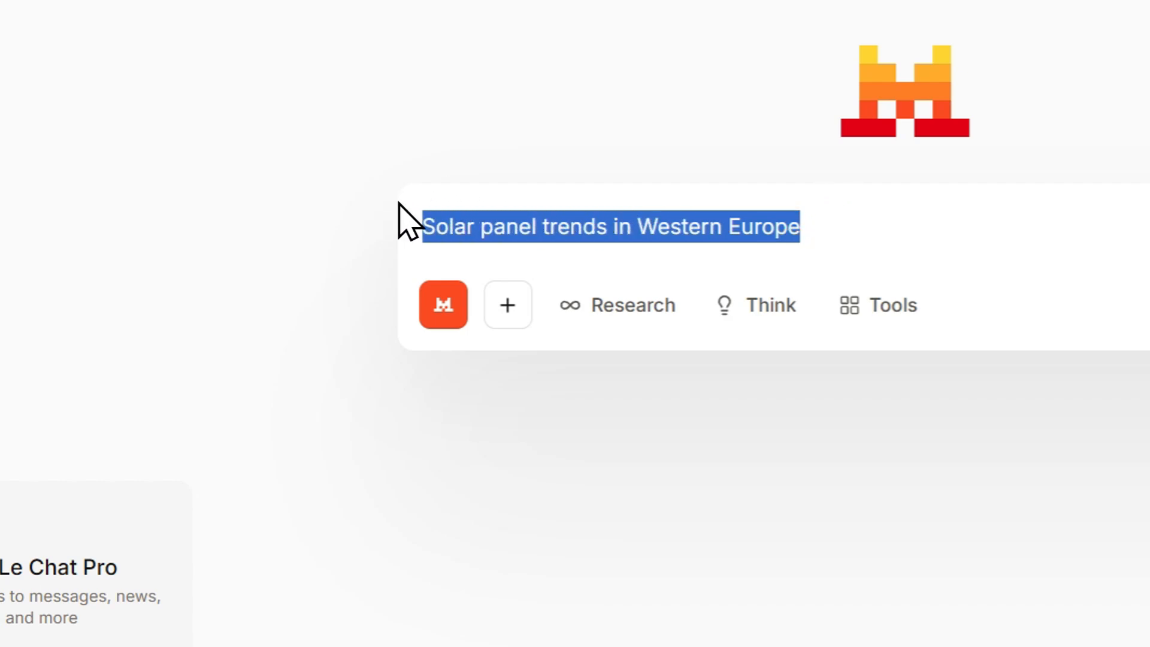
Enable Research mode for the solar panel prompt and send it
left_click(620, 297)
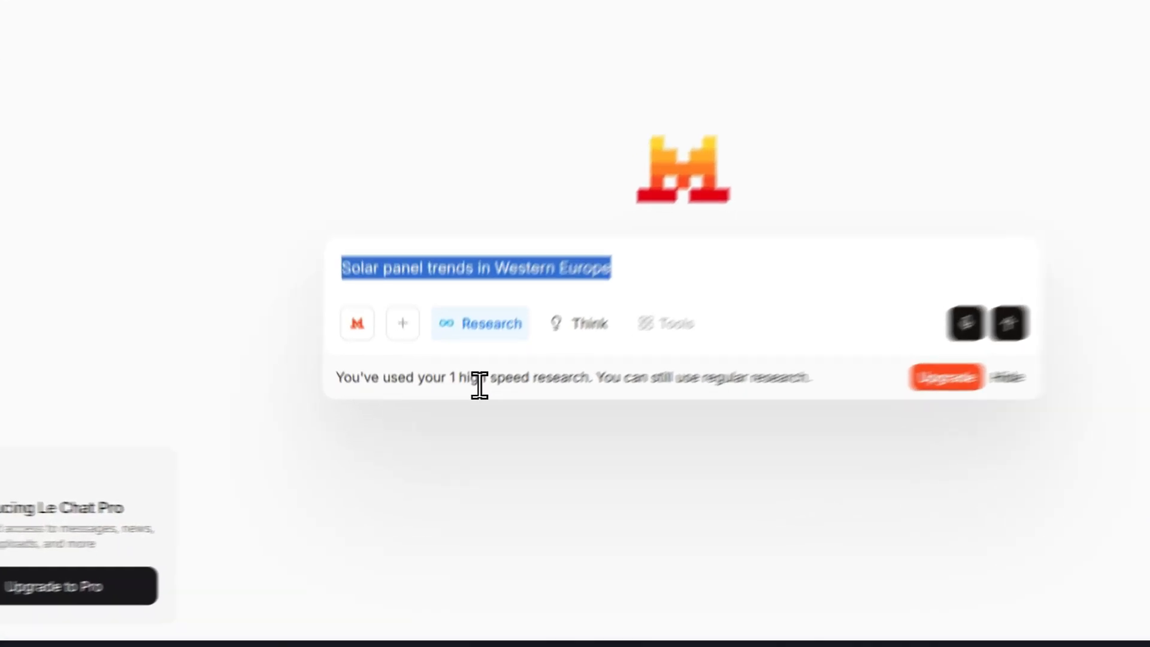
left_click_drag(440, 419, 531, 421)
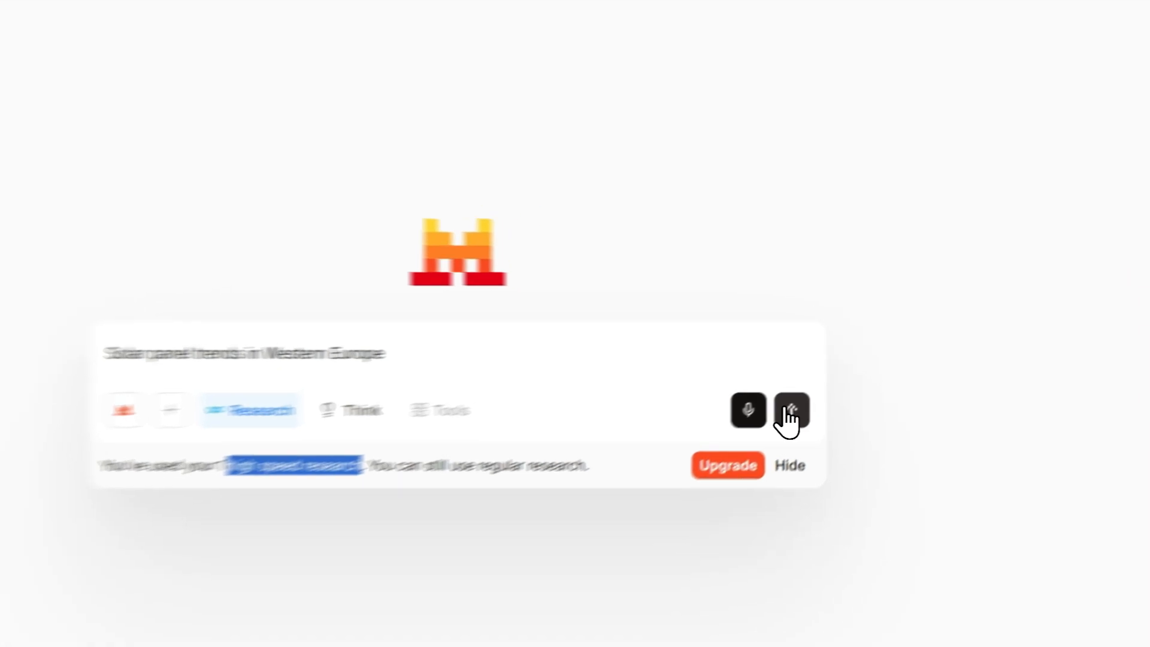
left_click(826, 381)
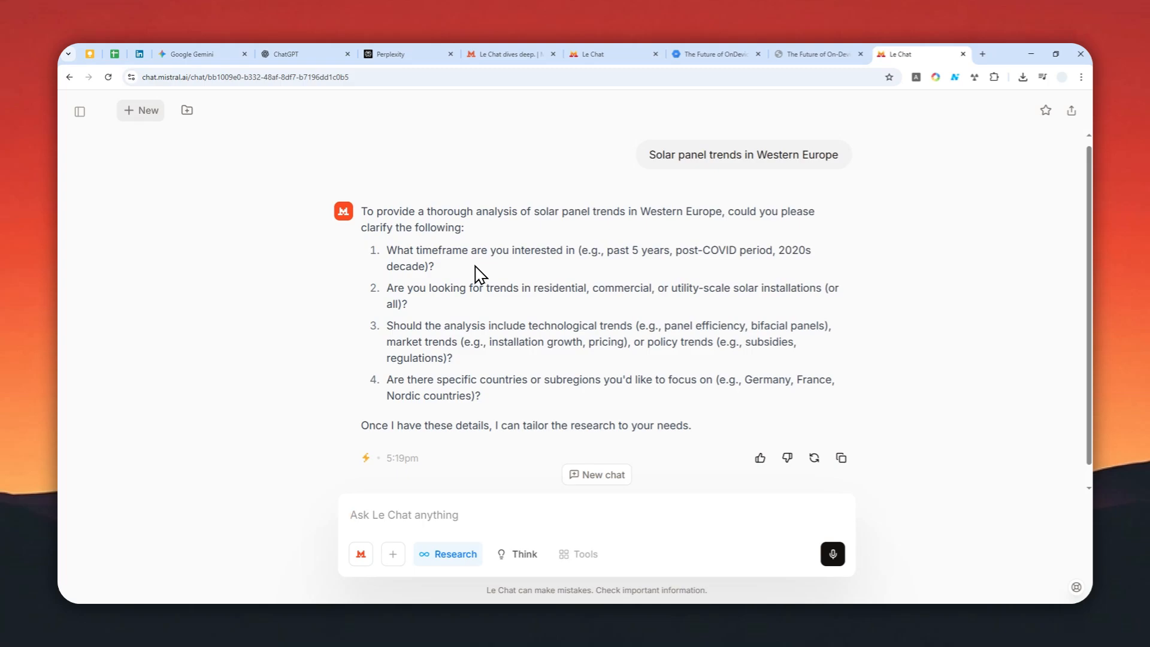
Answer the clarifying questions with "It's your call to decide" and send the reply
scroll(535, 324, "down", 1)
left_click(444, 516)
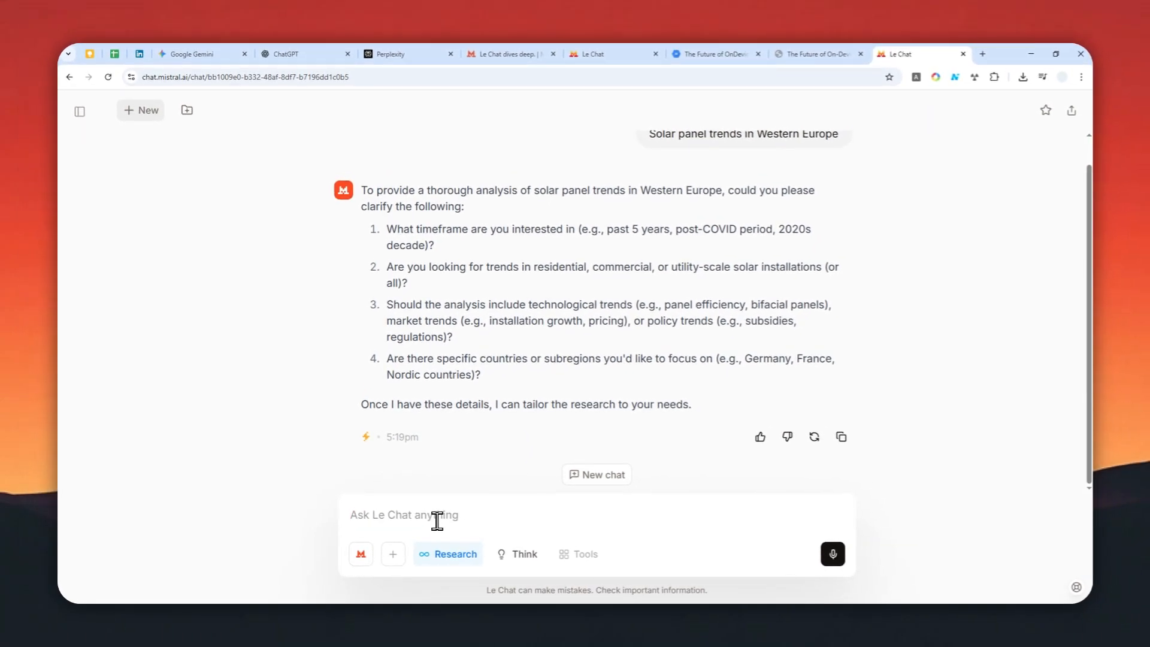
type("It's your call to decide")
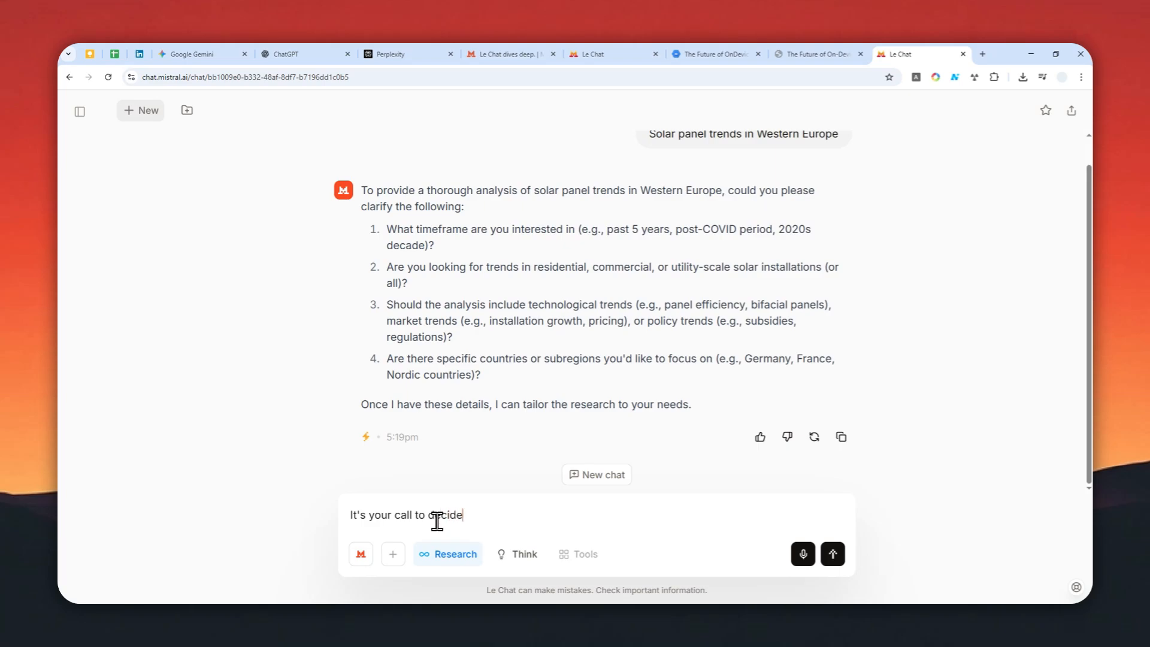
left_click(831, 556)
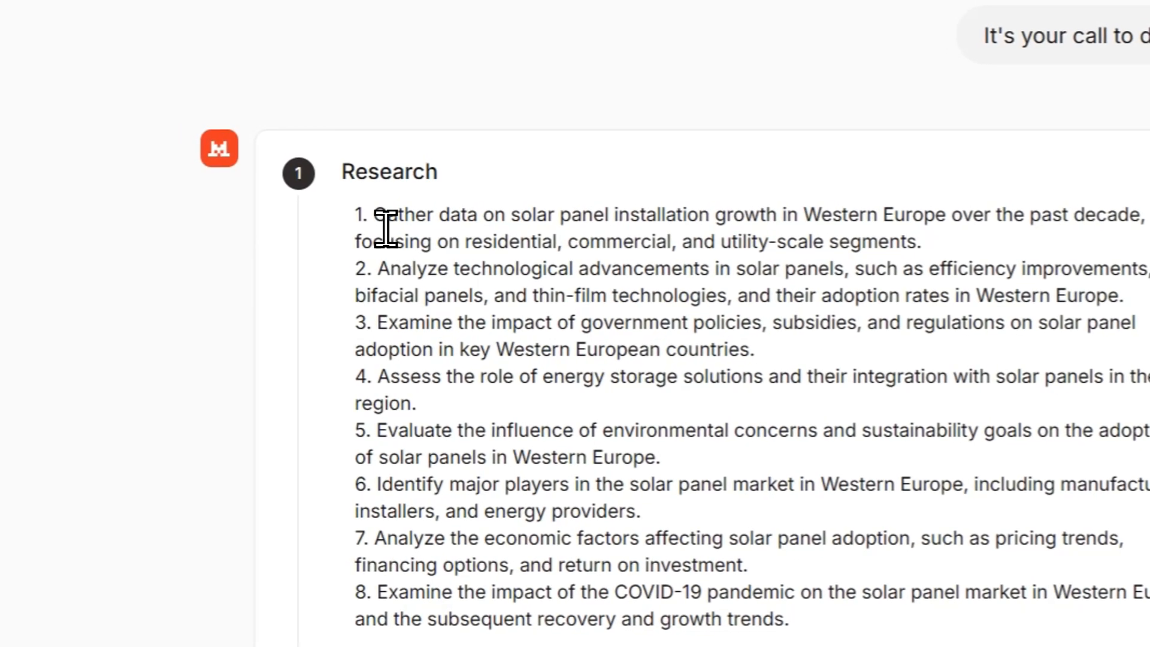
Review the proposed solar panel research plan, then start the research and view its progress
left_click_drag(357, 214, 964, 631)
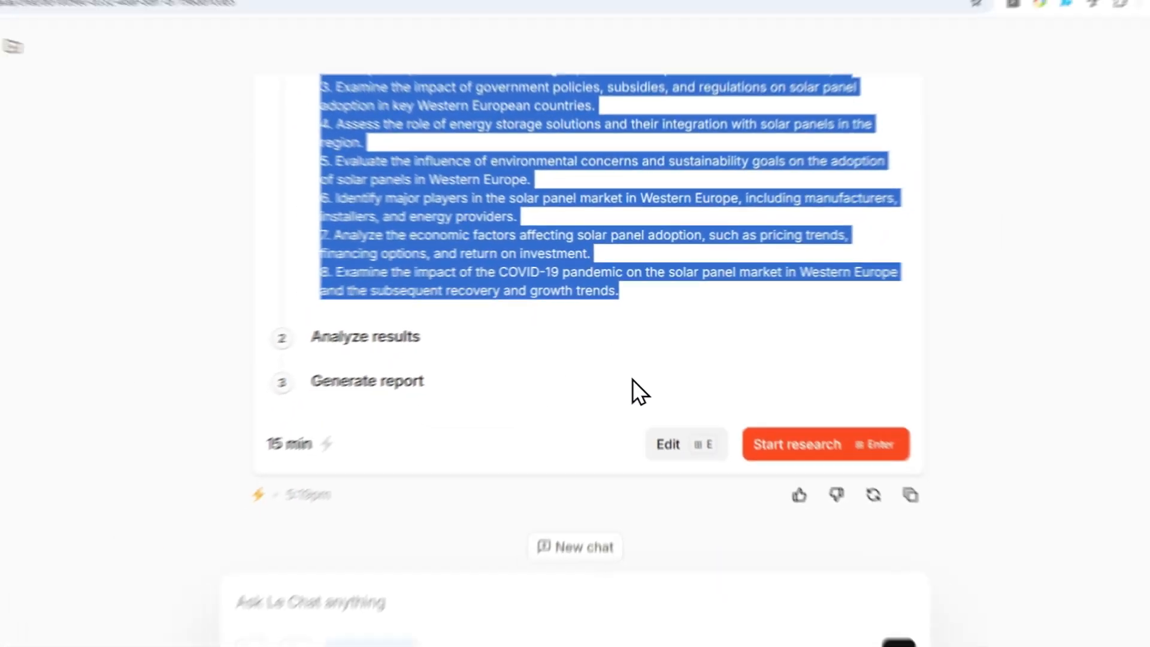
scroll(659, 360, "up", 3)
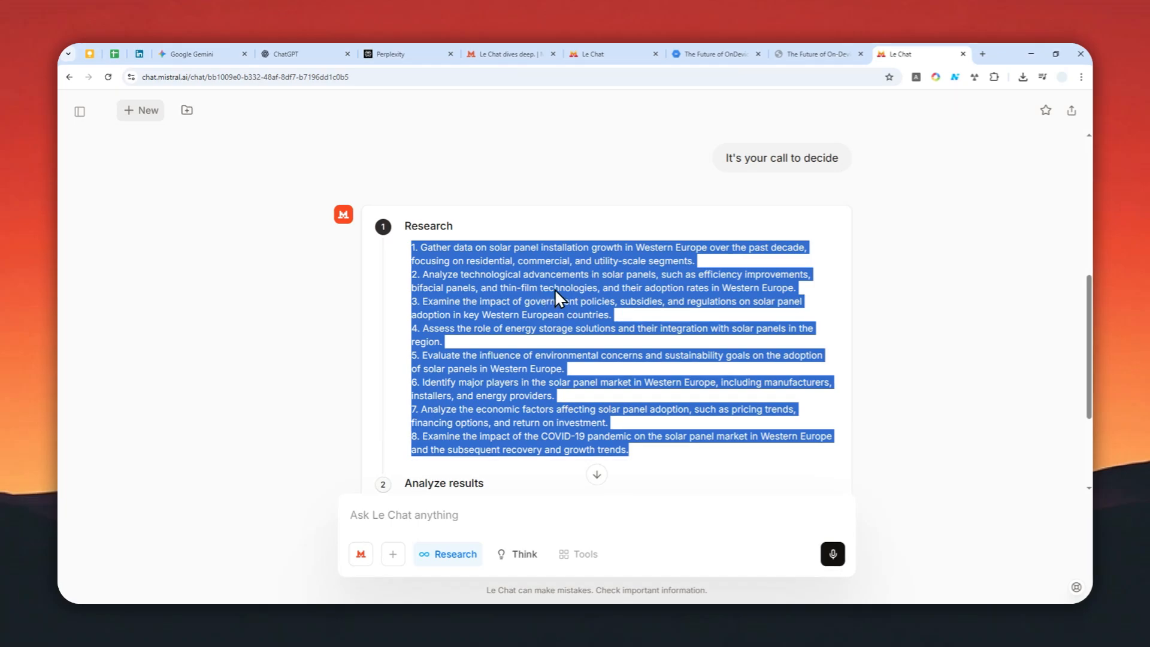
scroll(581, 291, "down", 3)
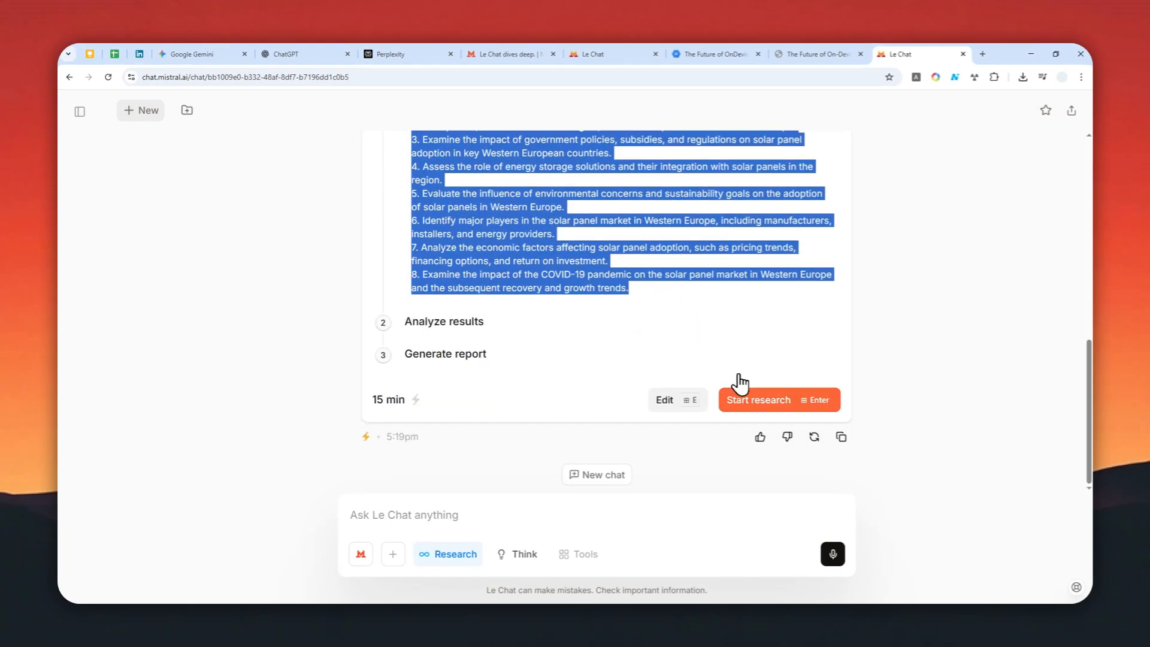
left_click(758, 393)
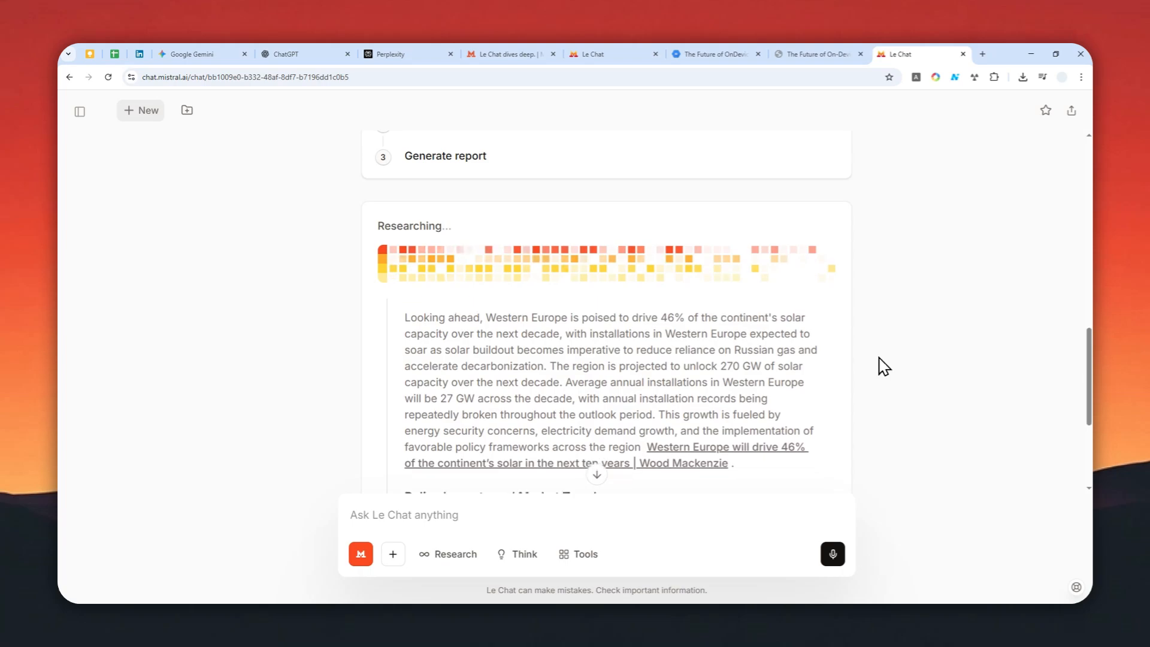
scroll(886, 351, "down", 4)
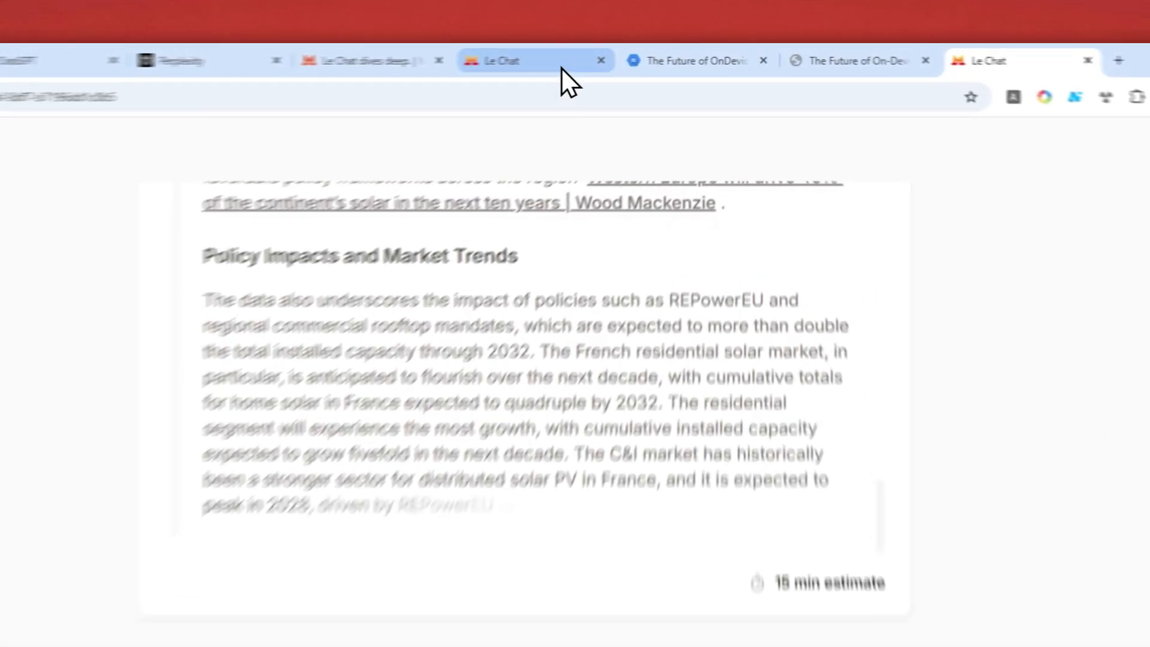
Switch to the completed Le Chat research on personal AI assistants and inspect its report and sources entry
left_click(593, 54)
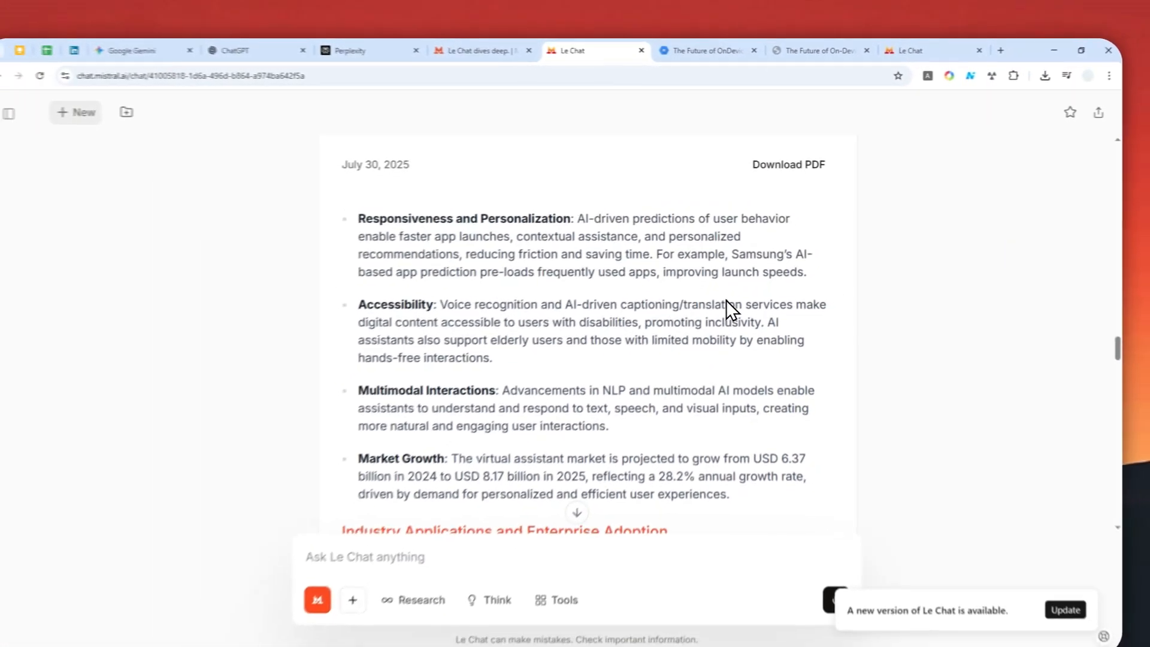
scroll(677, 414, "up", 5)
scroll(677, 278, "up", 15)
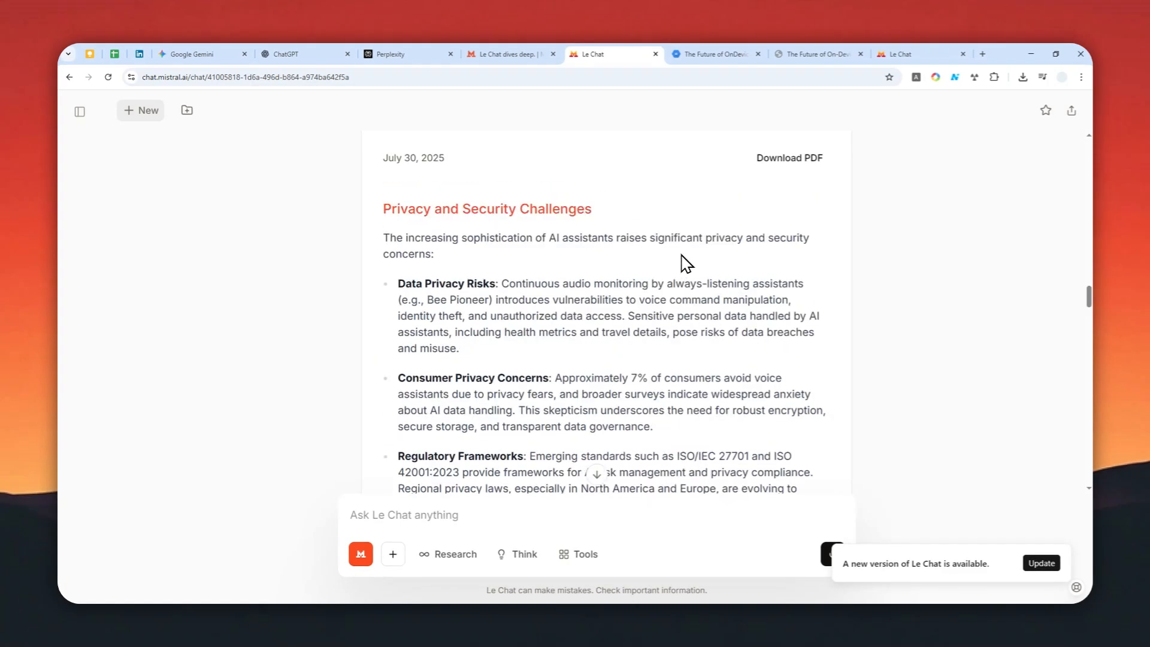
scroll(669, 293, "up", 10)
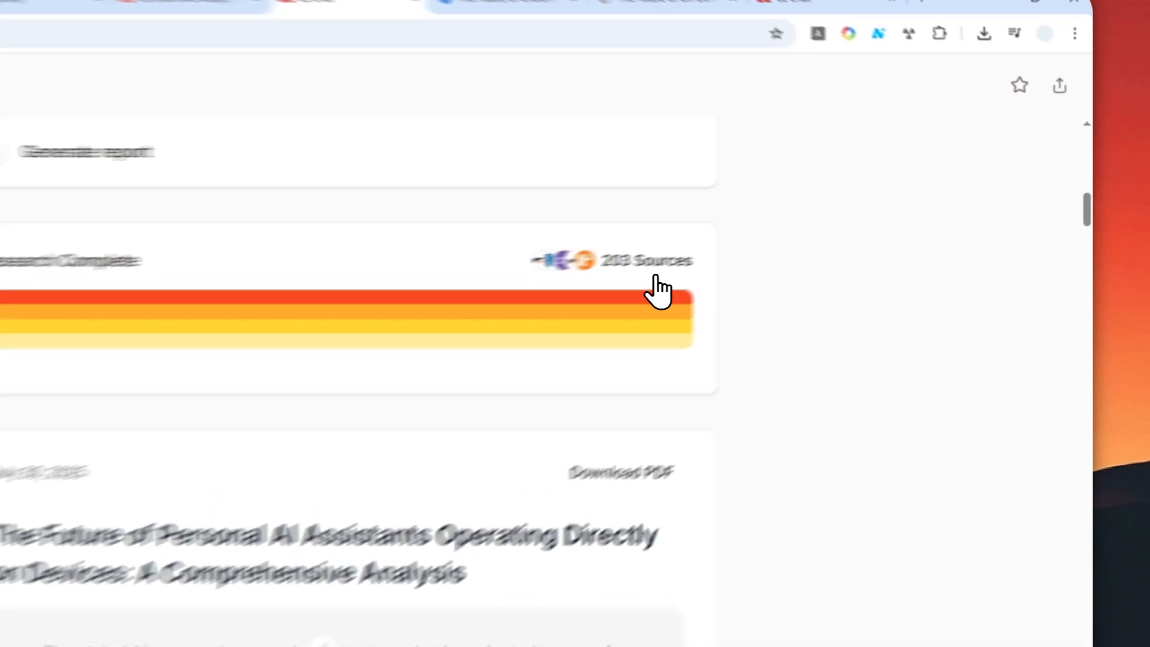
left_click(805, 230)
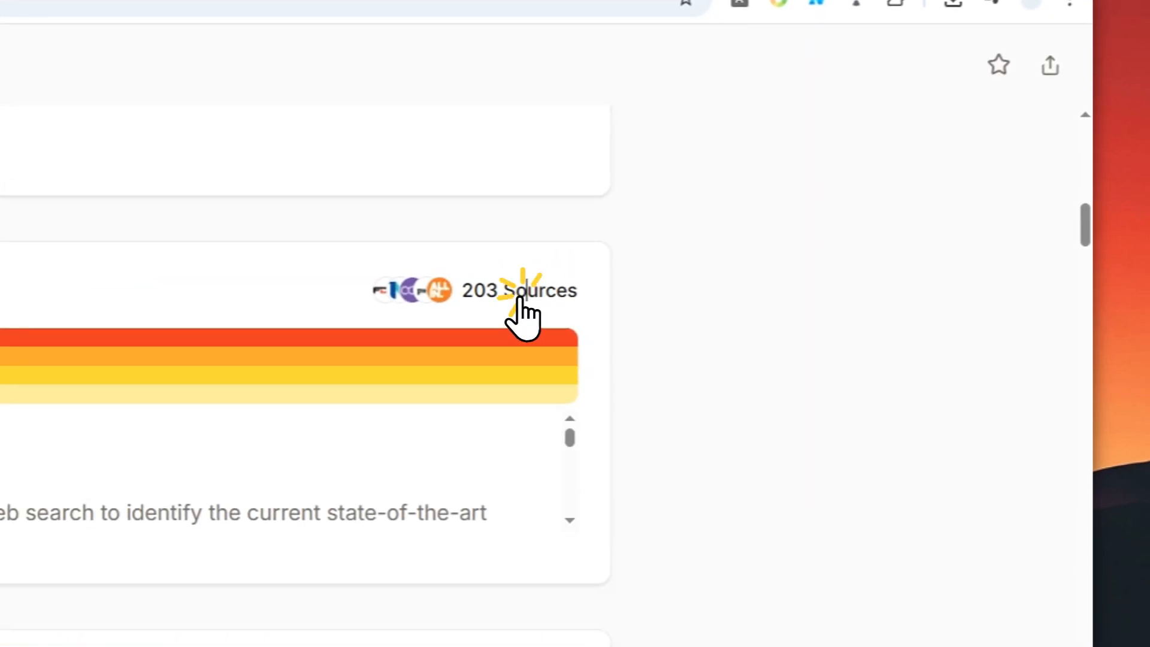
left_click(521, 310)
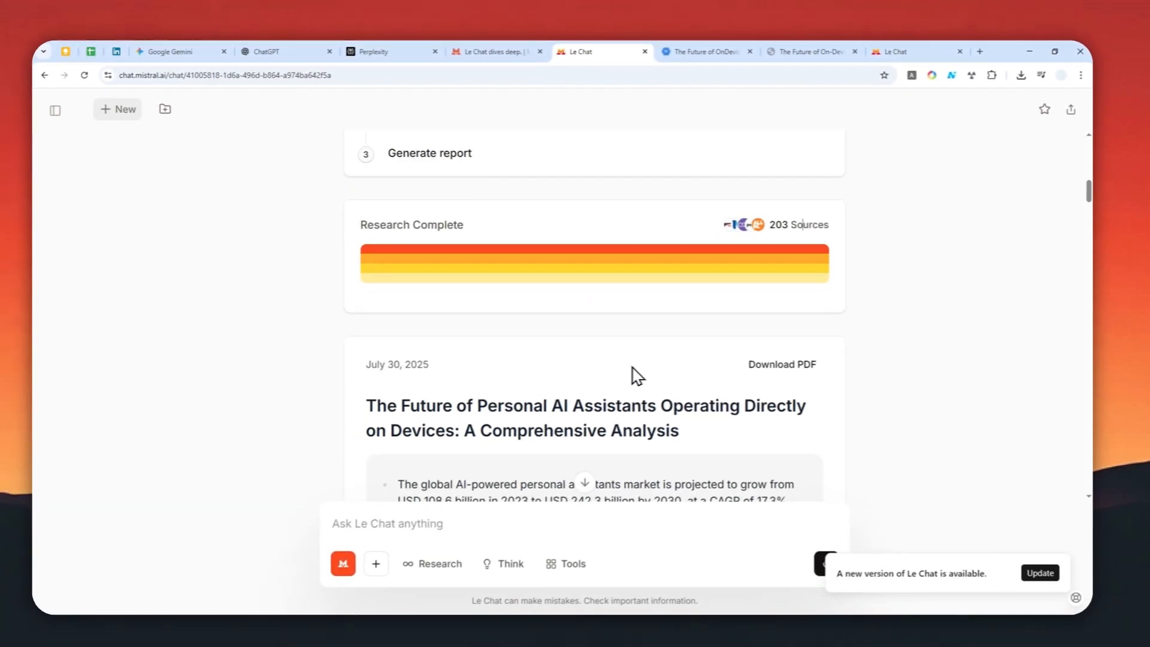
scroll(724, 357, "down", 1)
Examine the exported Le Chat PDF report on on-device personal AI assistants, from the key-point summary through its hardware and software sections
left_click(697, 52)
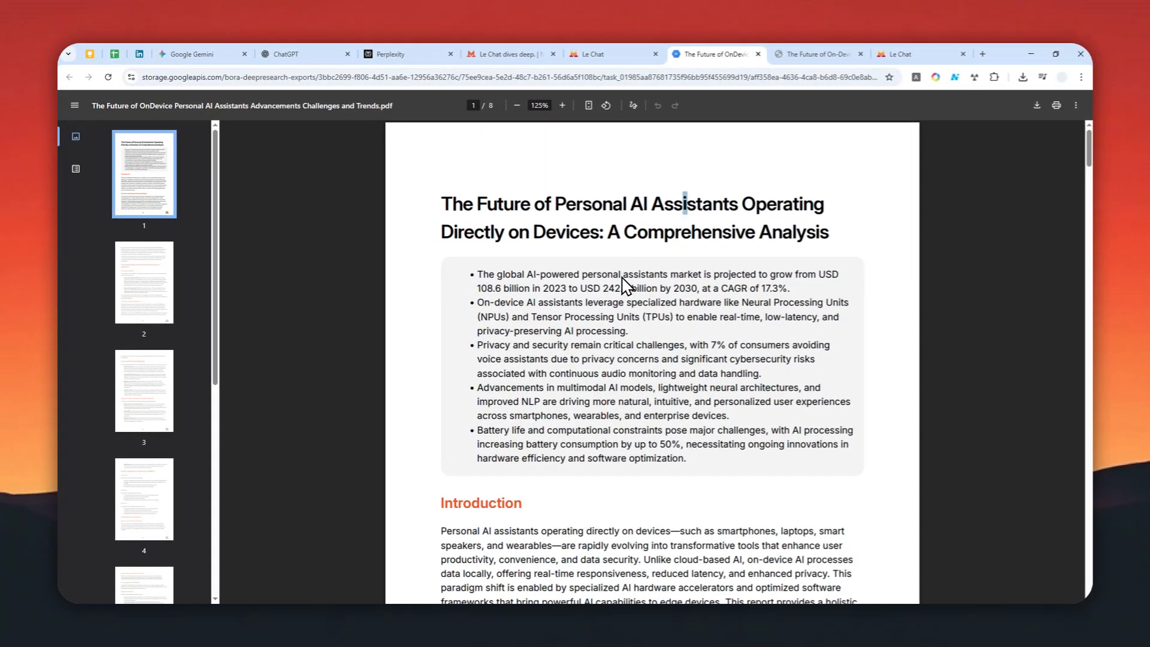
scroll(647, 324, "down", 1)
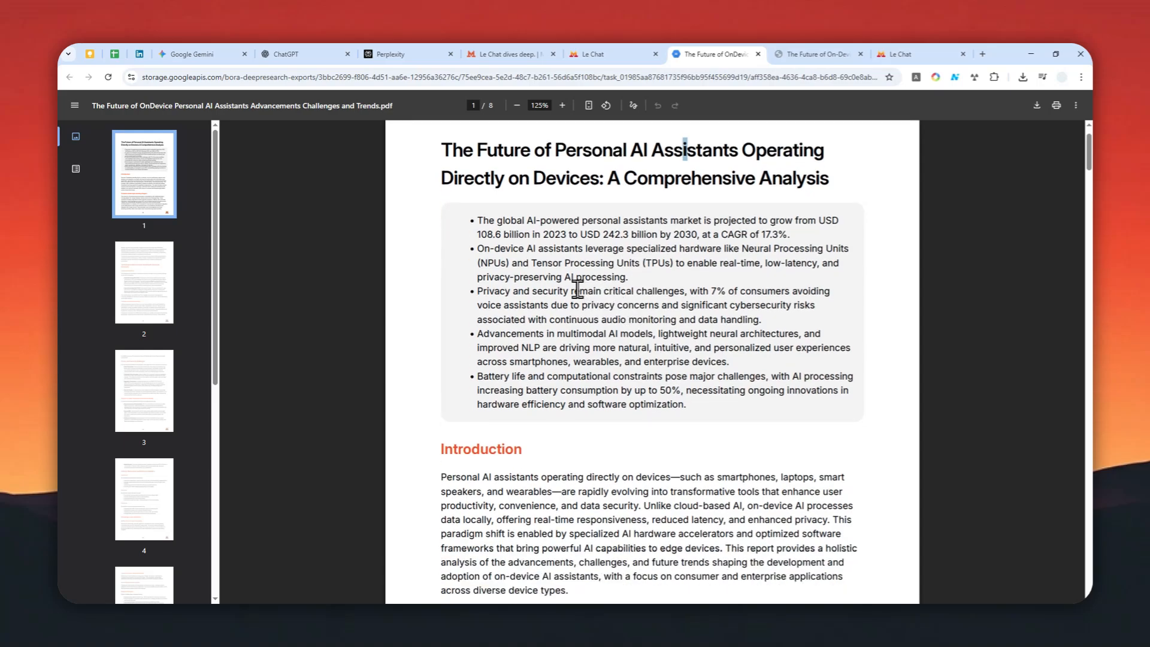
left_click_drag(478, 220, 895, 395)
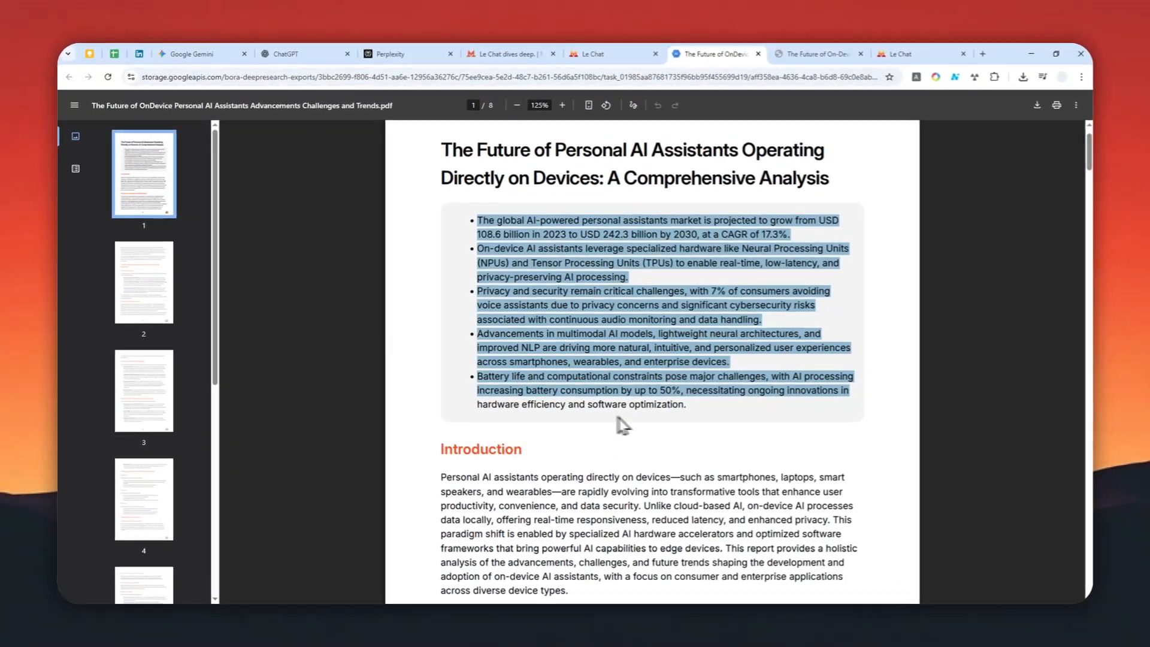
scroll(718, 347, "down", 4)
scroll(599, 323, "down", 12)
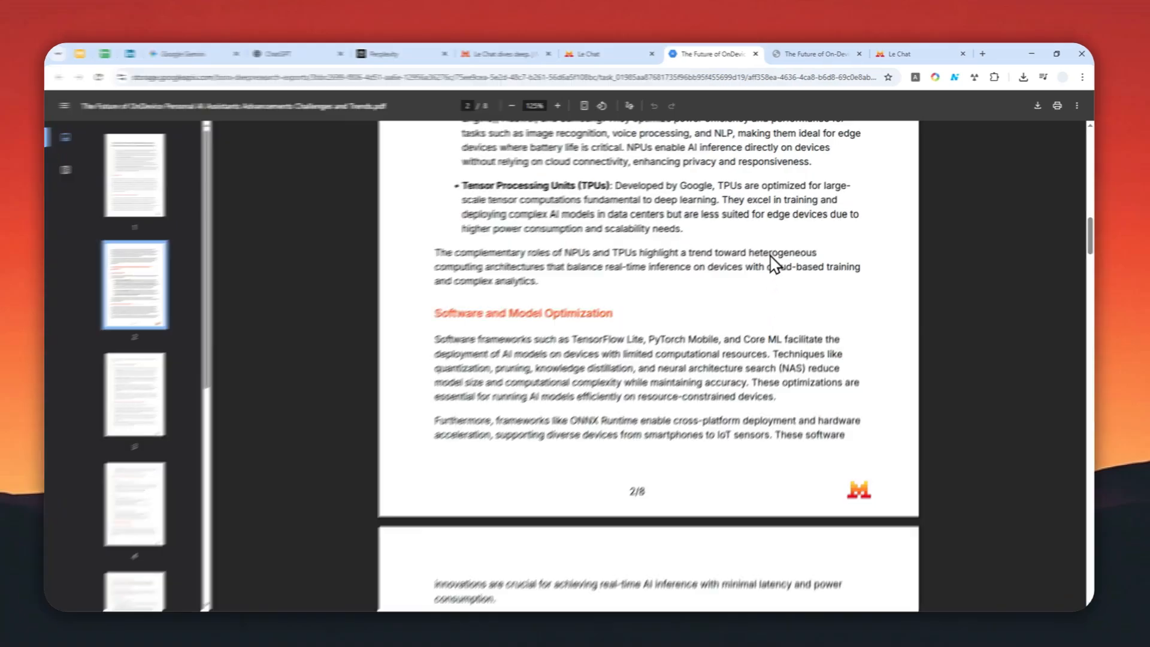
Open the Perplexity PDF on on-device personal AI assistants and examine its introduction and contents list from the beginning
left_click(779, 52)
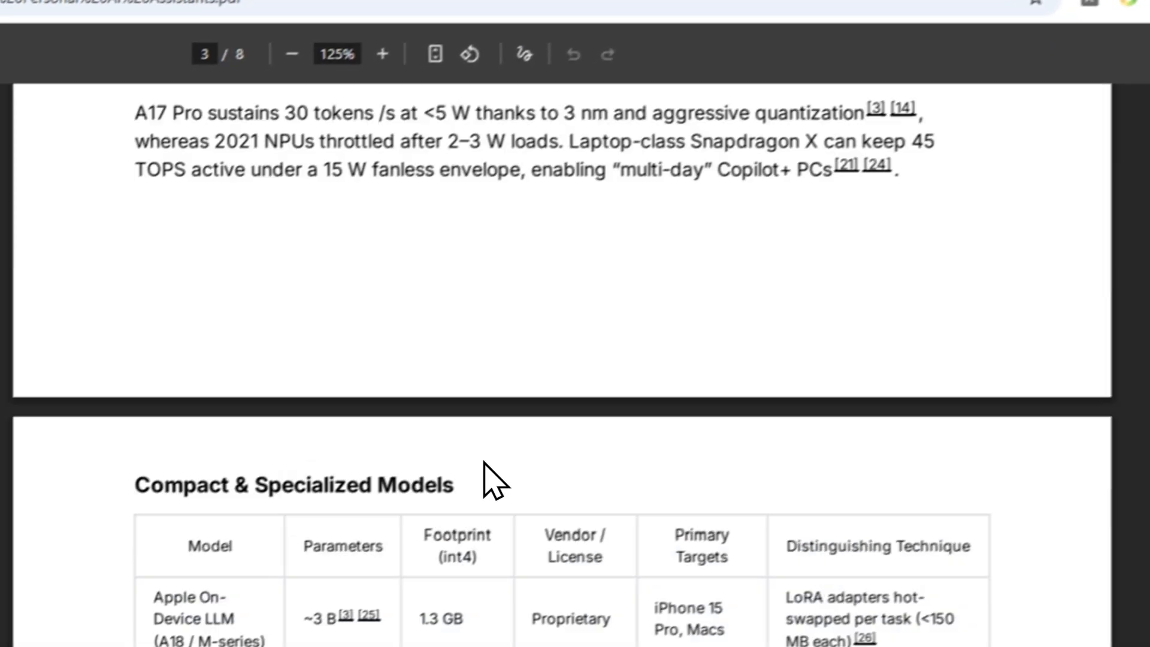
scroll(484, 462, "up", 20)
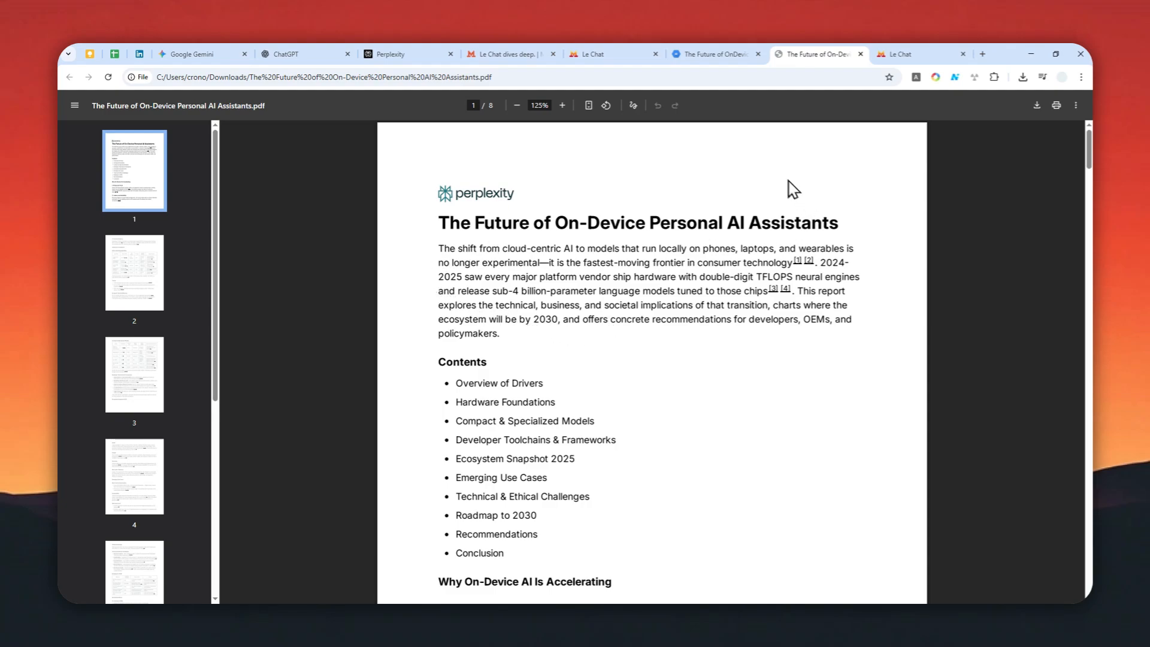
scroll(719, 239, "down", 2)
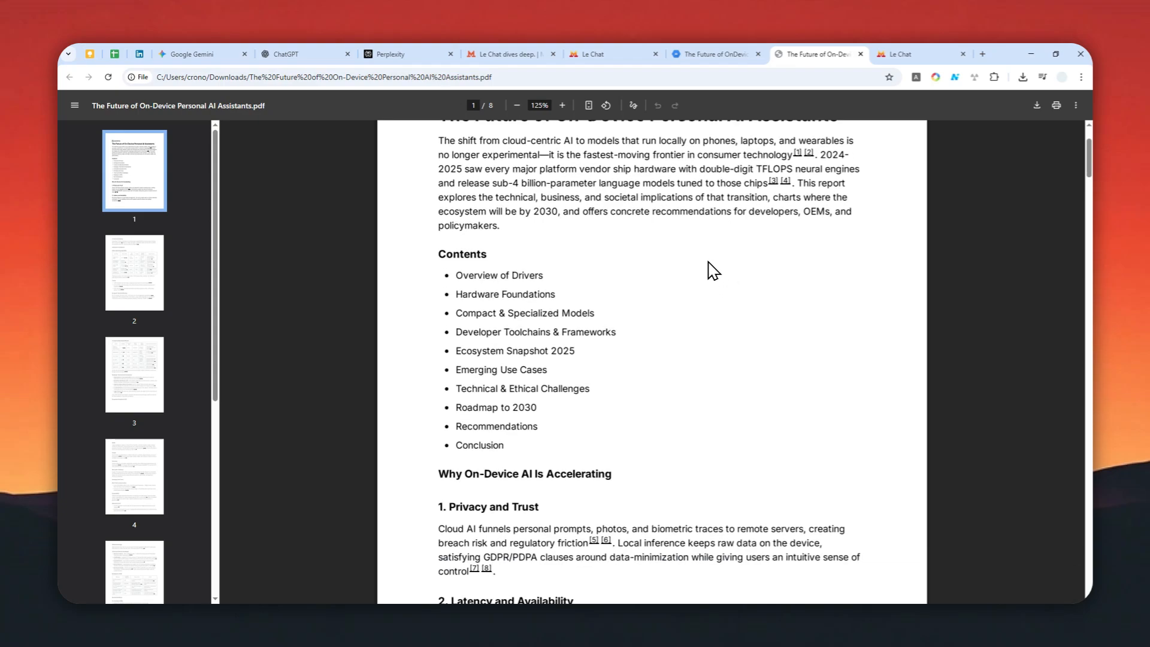
Check the inline citations in the Perplexity report's introduction, then go back to the beginning of the Le Chat PDF on personal AI assistants
scroll(709, 276, "up", 2)
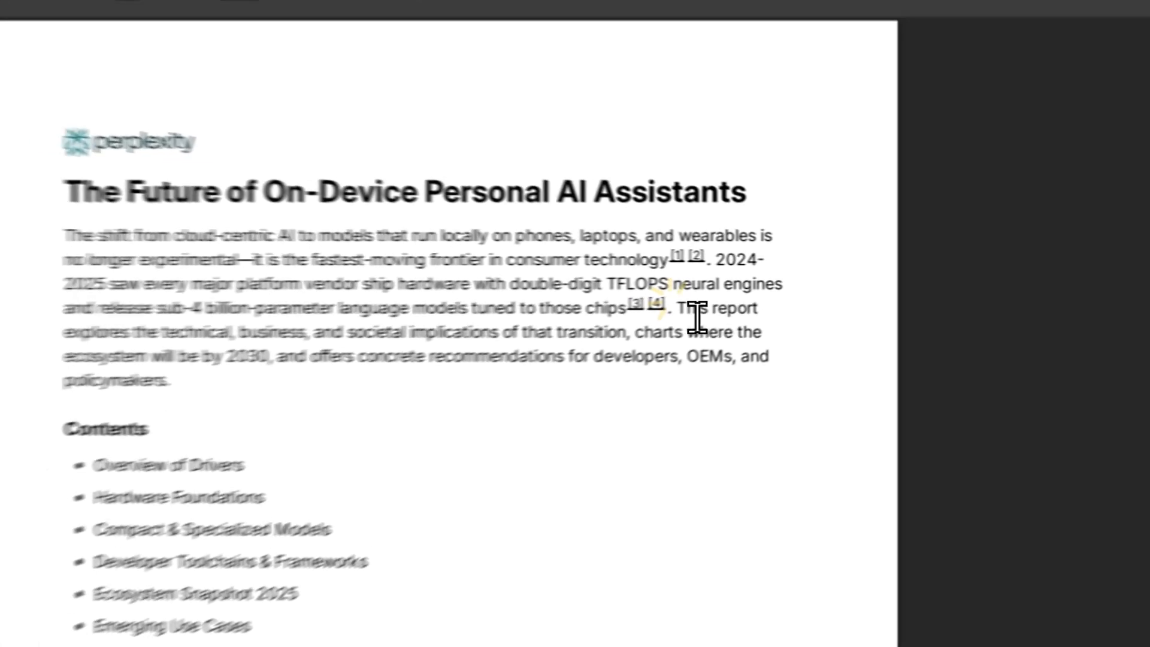
mouse_move(805, 292)
left_mouse_down()
mouse_move(776, 290)
mouse_move(783, 296)
left_mouse_up()
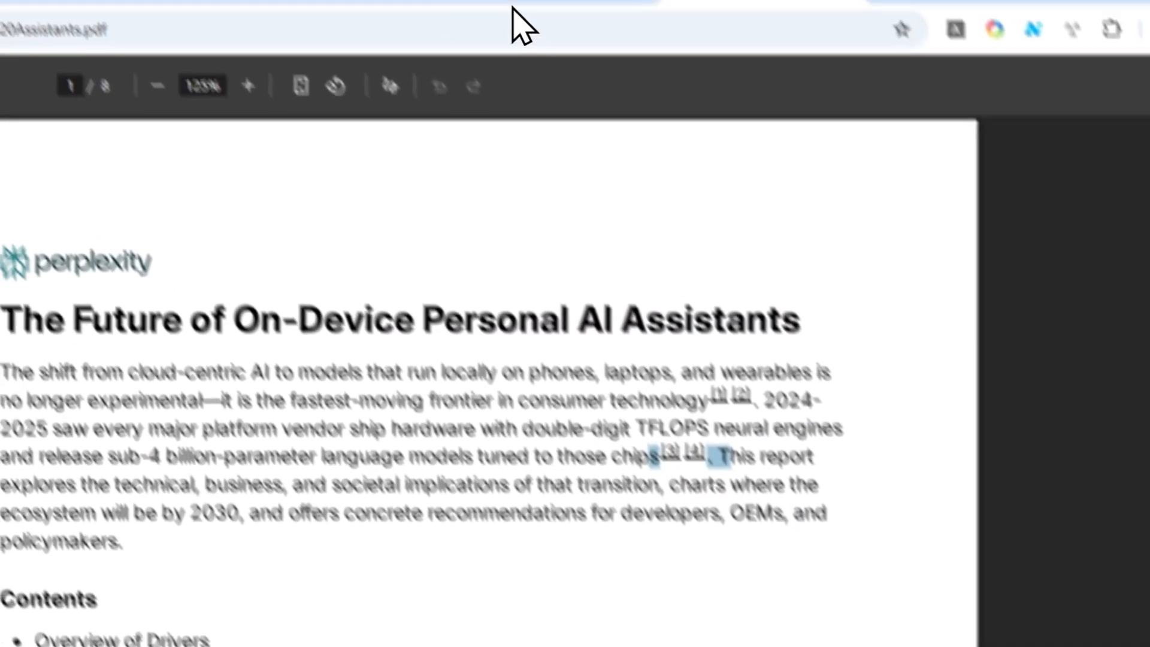
left_click(599, 49)
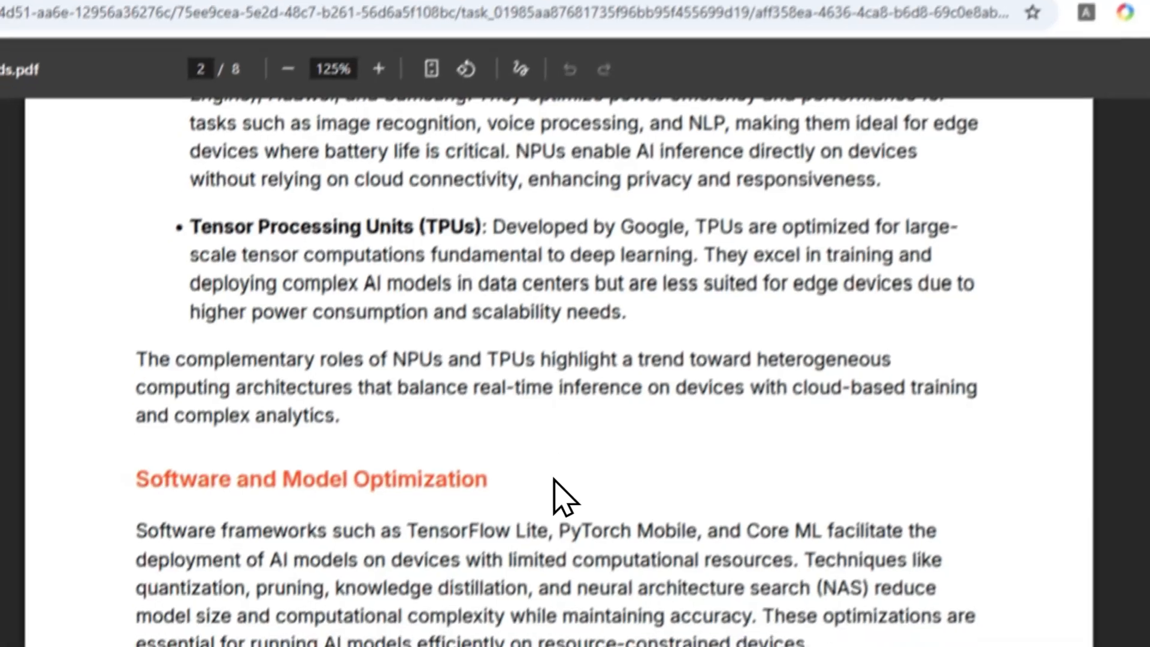
scroll(560, 425, "up", 11)
scroll(588, 346, "up", 8)
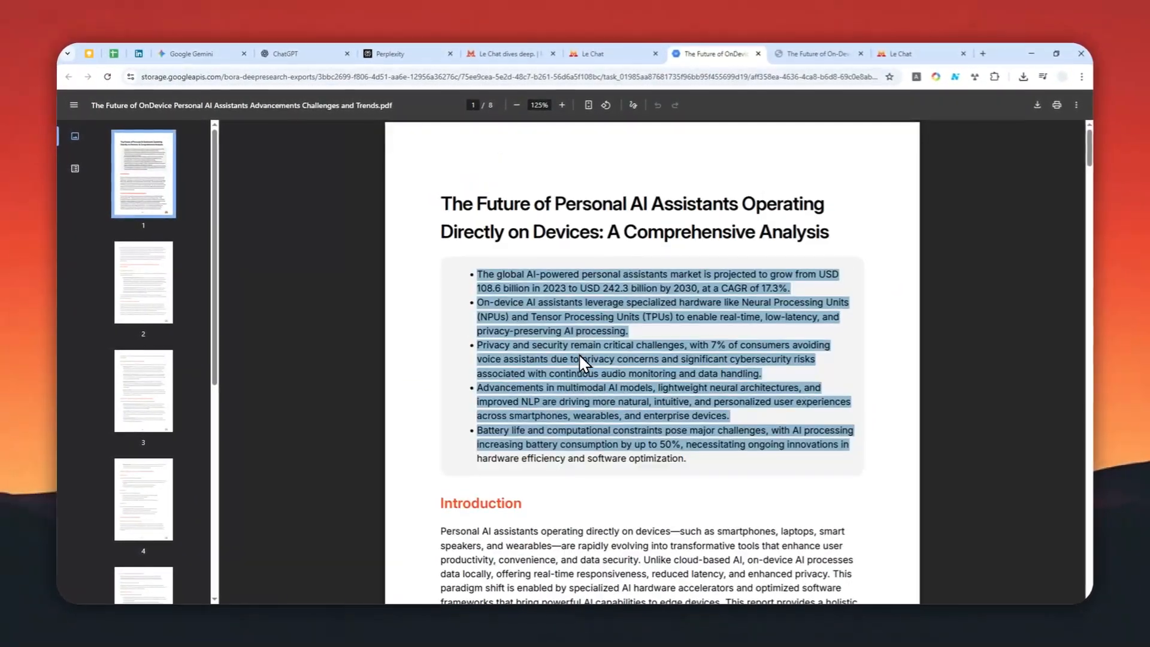
Examine the Le Chat PDF from its introduction through the summary table to the numbered reference list, looking at how sources are cited
scroll(585, 359, "down", 6)
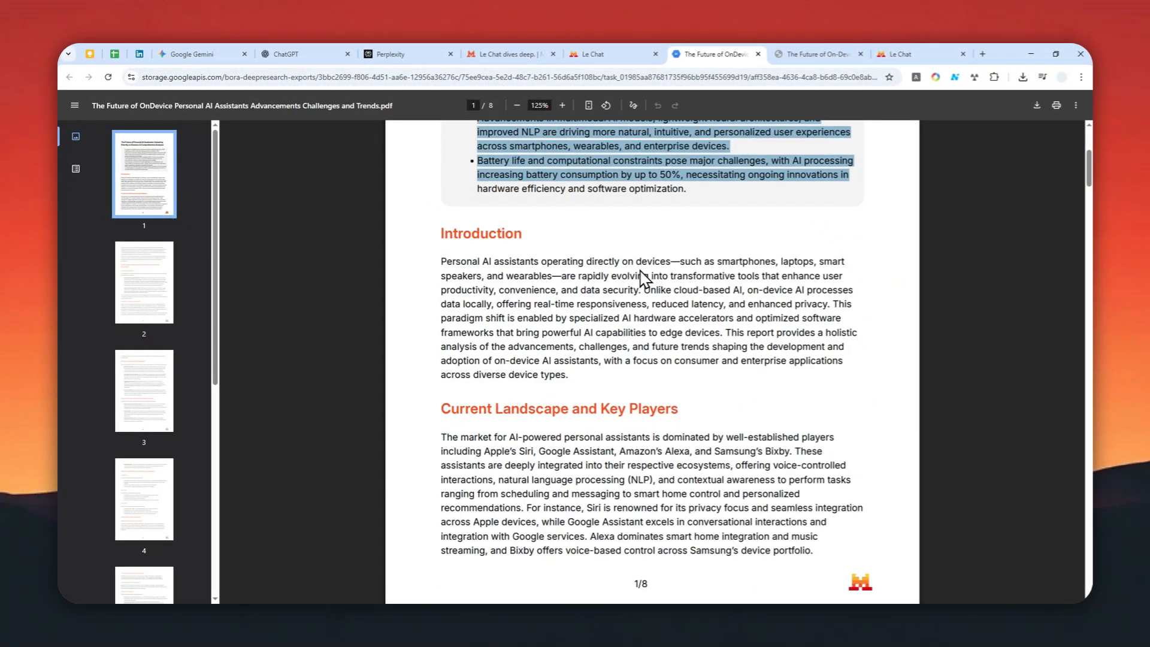
scroll(642, 276, "down", 20)
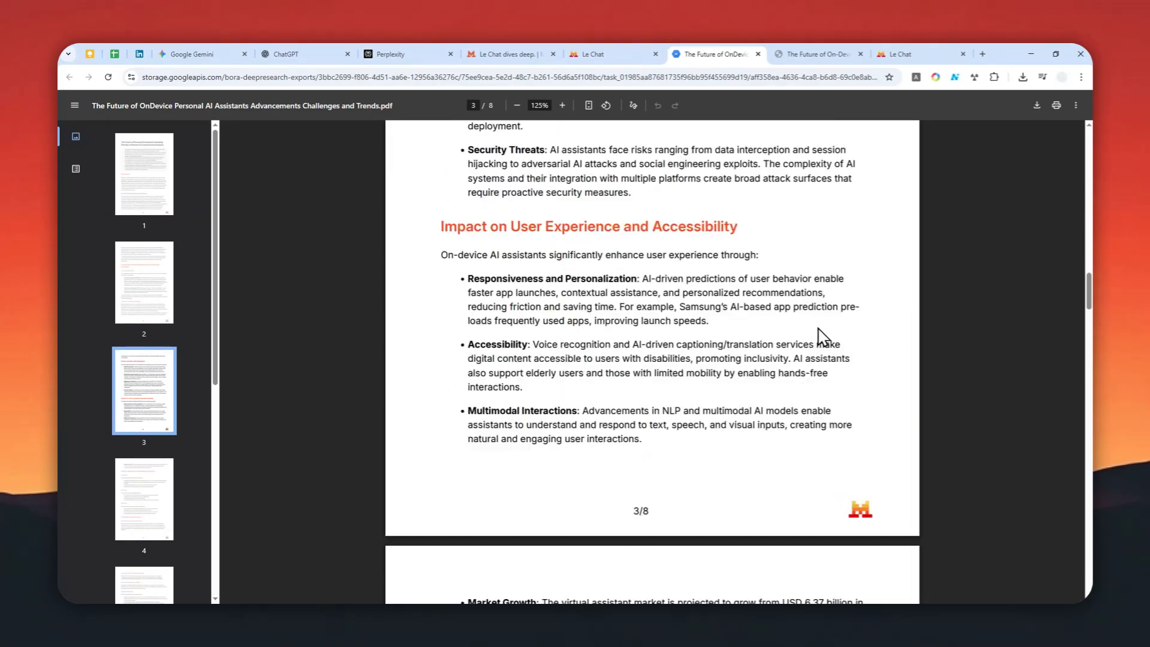
scroll(821, 337, "down", 20)
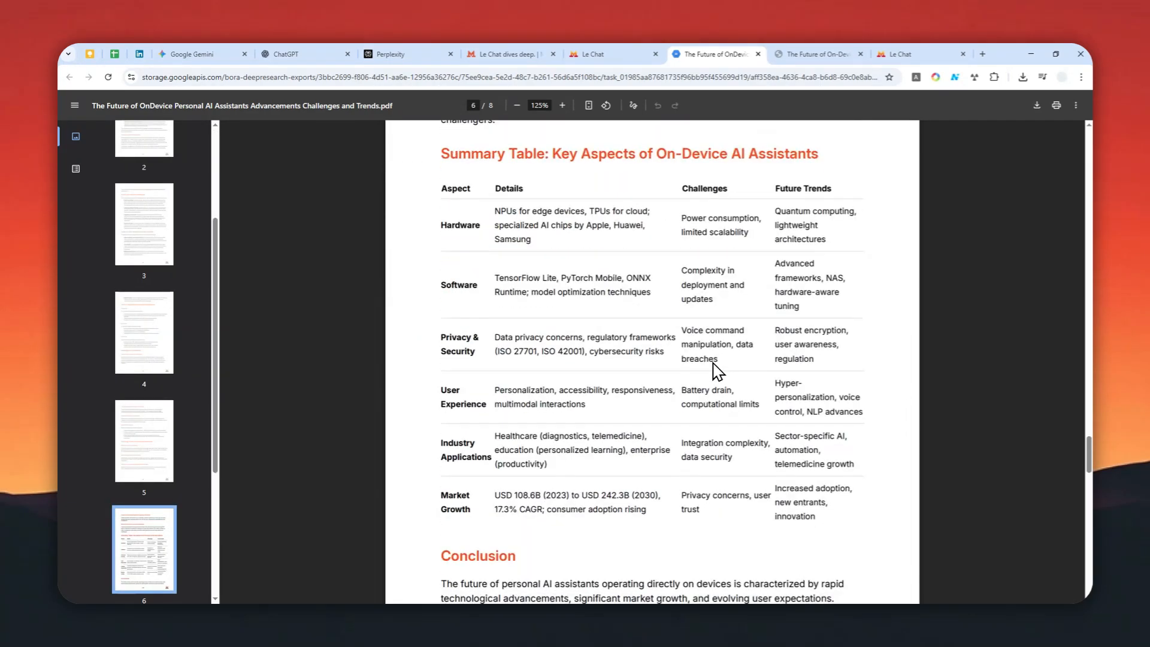
scroll(717, 371, "down", 15)
scroll(570, 332, "up", 4)
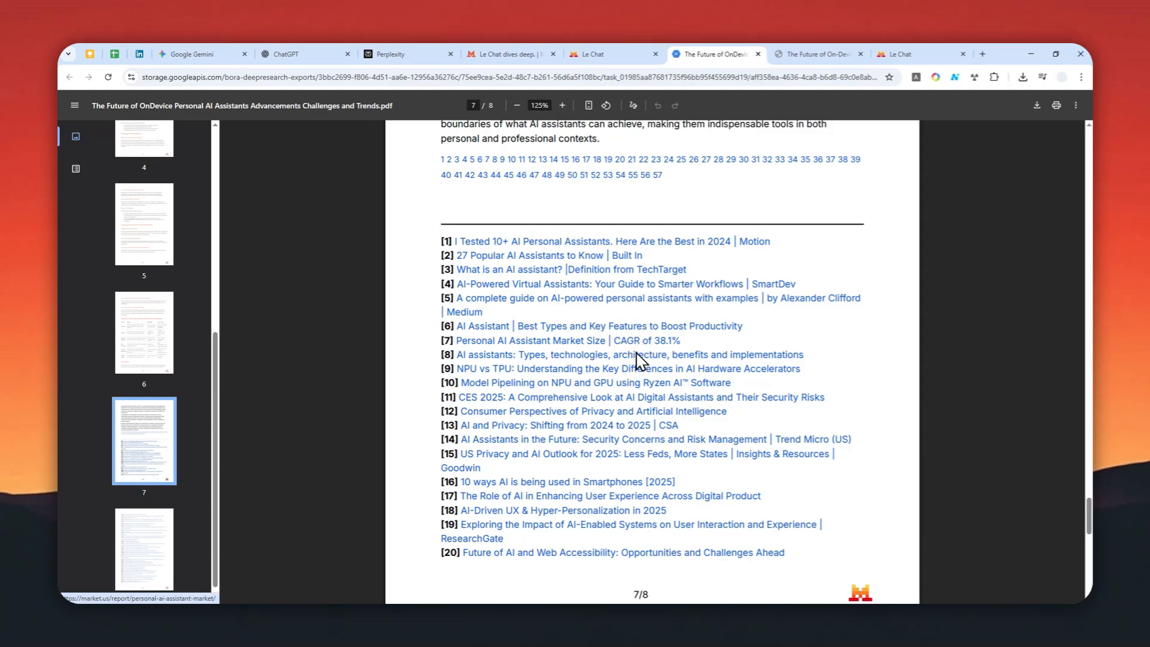
Look back from the references to the Le Chat PDF's summary table, then compare with the Perplexity PDF's inline citations
scroll(638, 359, "up", 10)
scroll(629, 341, "up", 10)
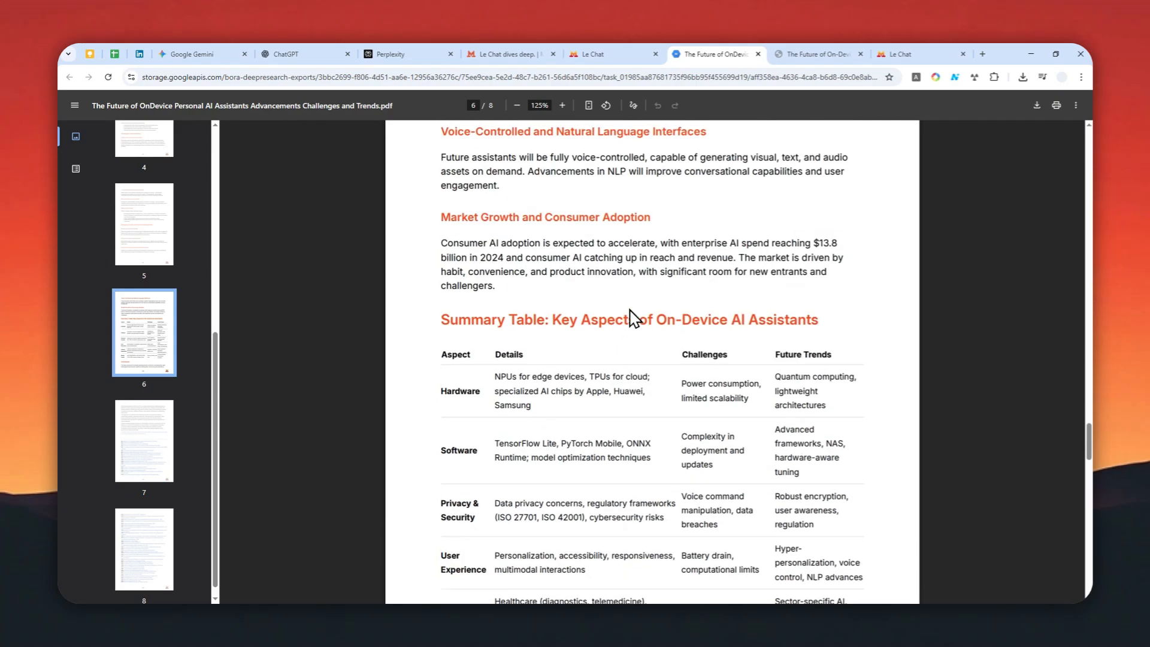
left_click(825, 54)
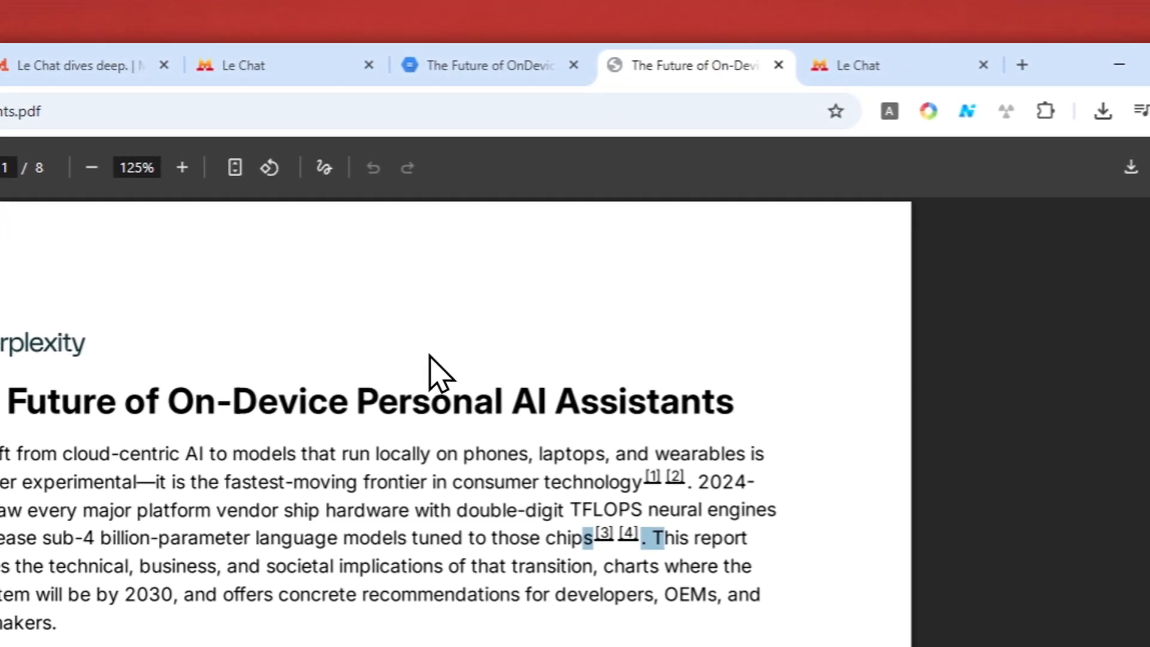
Switch to the running Le Chat solar panel research and check its findings, analysis progress and time estimate
left_click(868, 65)
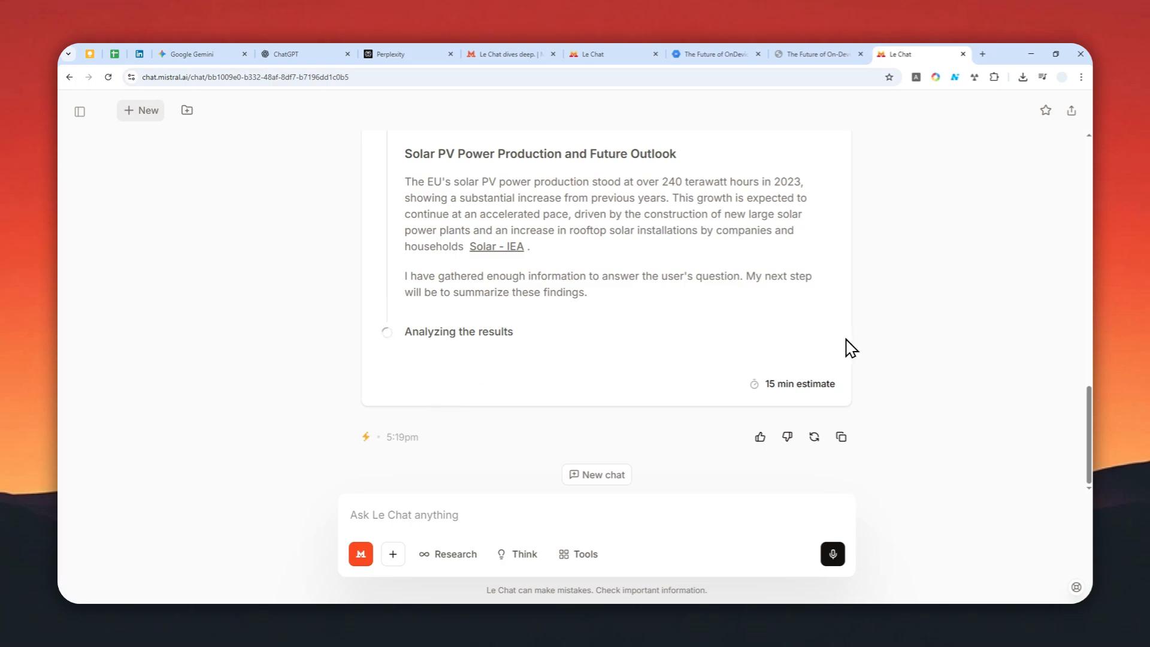
scroll(809, 356, "up", 4)
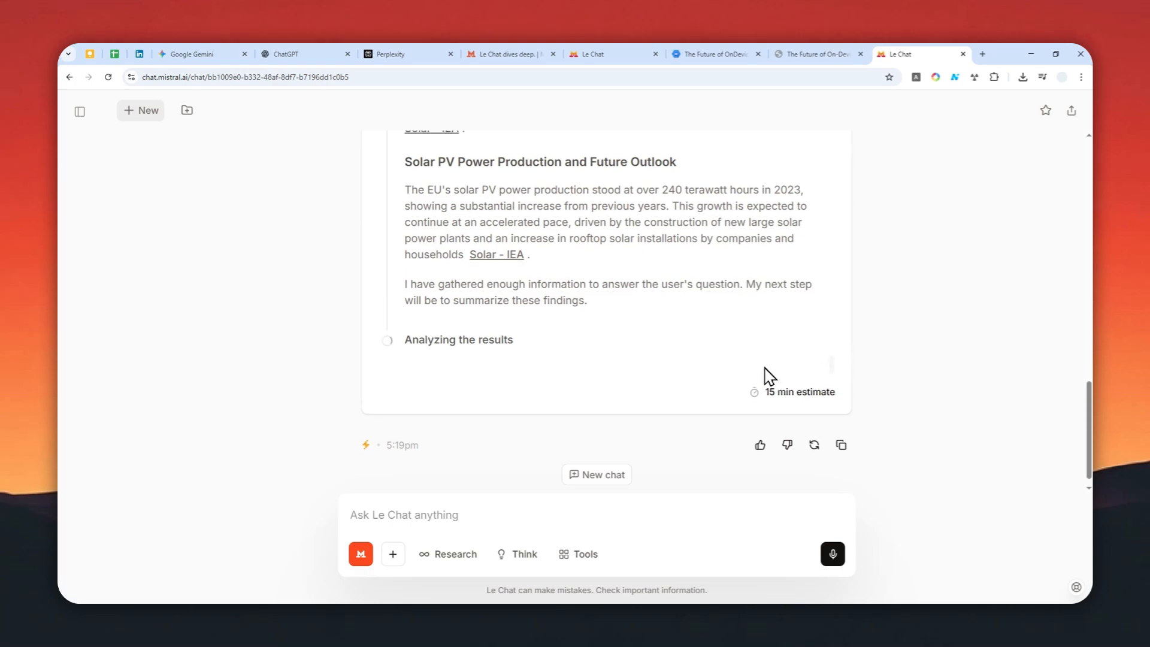
scroll(751, 383, "down", 1)
scroll(749, 383, "down", 1)
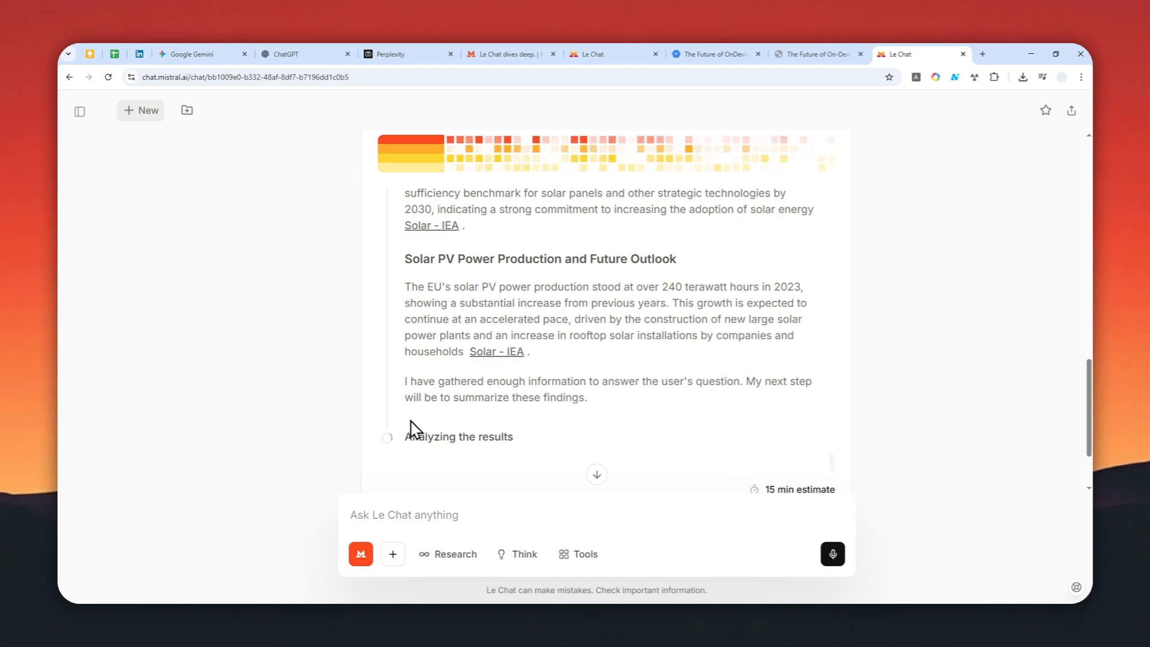
scroll(402, 430, "down", 2)
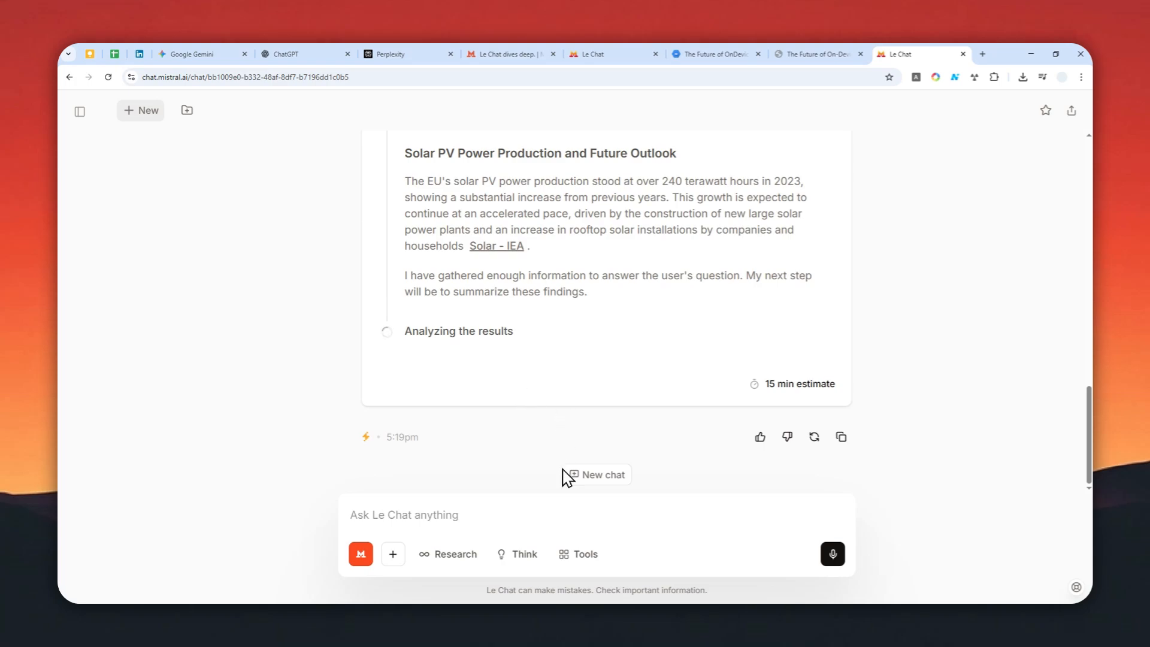
left_click(558, 560)
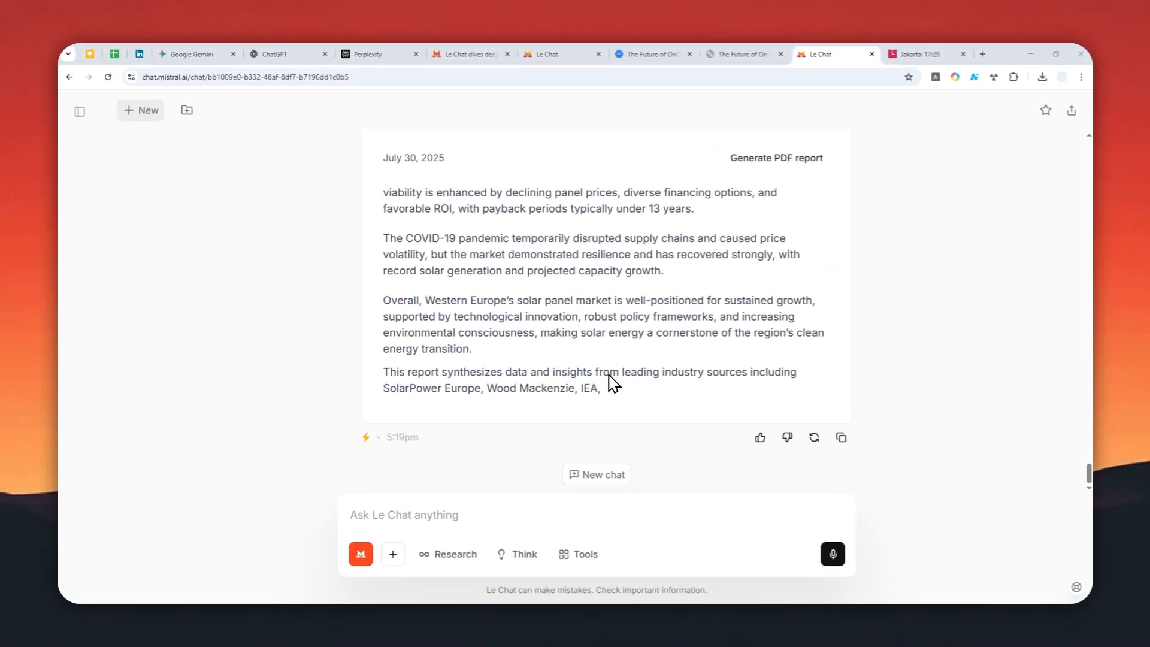
Compare the solar research's start timestamp with the current Jakarta time on time.is, dismissing the ad, and return to Le Chat
double_click(396, 437)
left_click(922, 52)
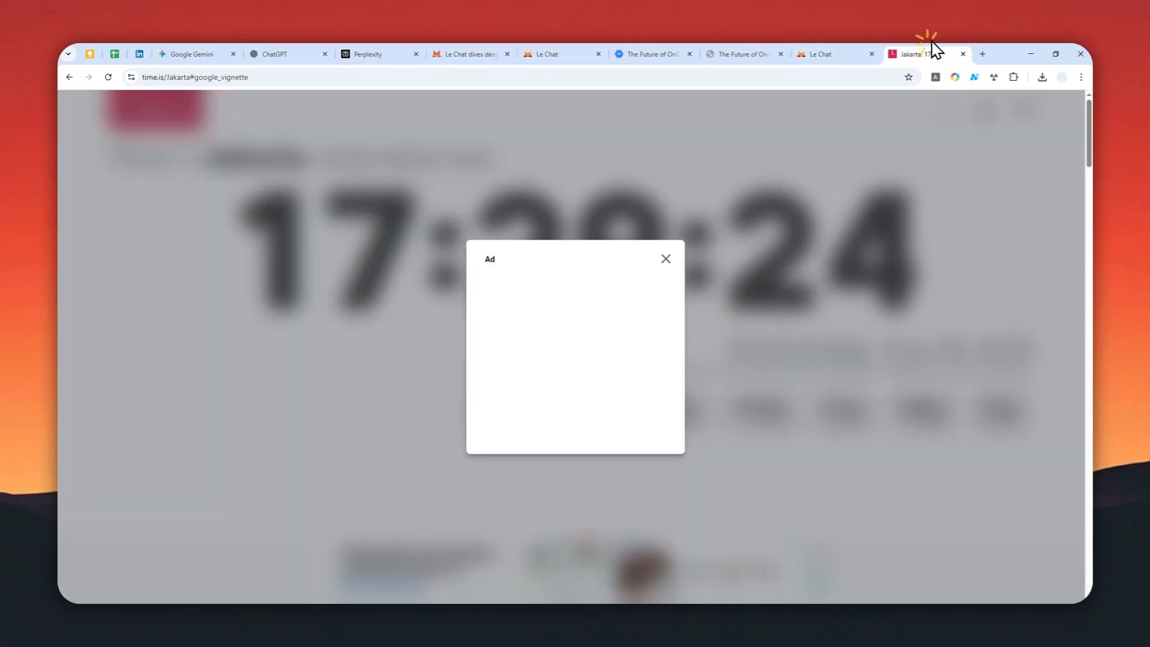
left_click(666, 259)
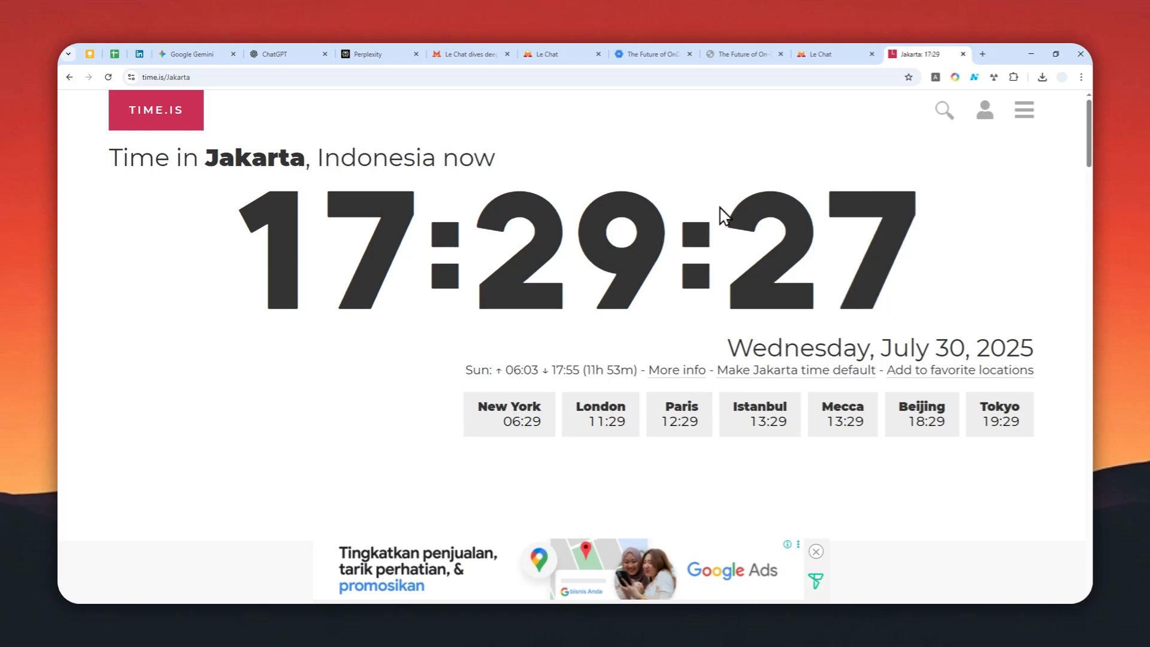
left_click(821, 53)
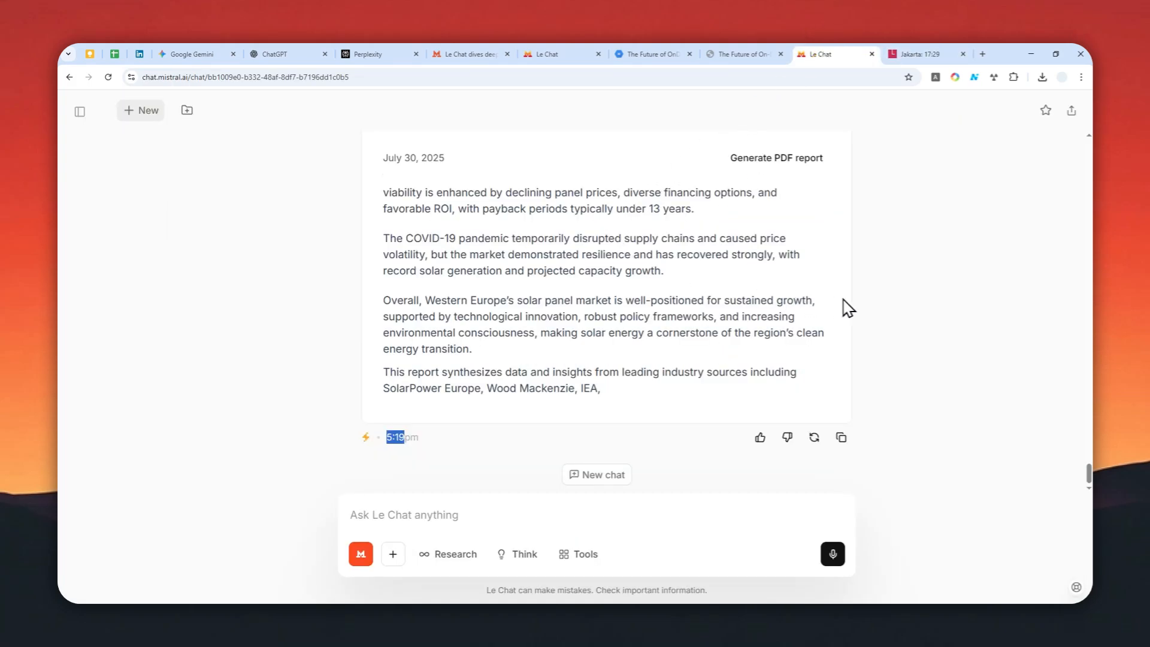
Review the finished solar panel report from its conclusion and summary table back up to its title and sources entry
scroll(899, 375, "up", 8)
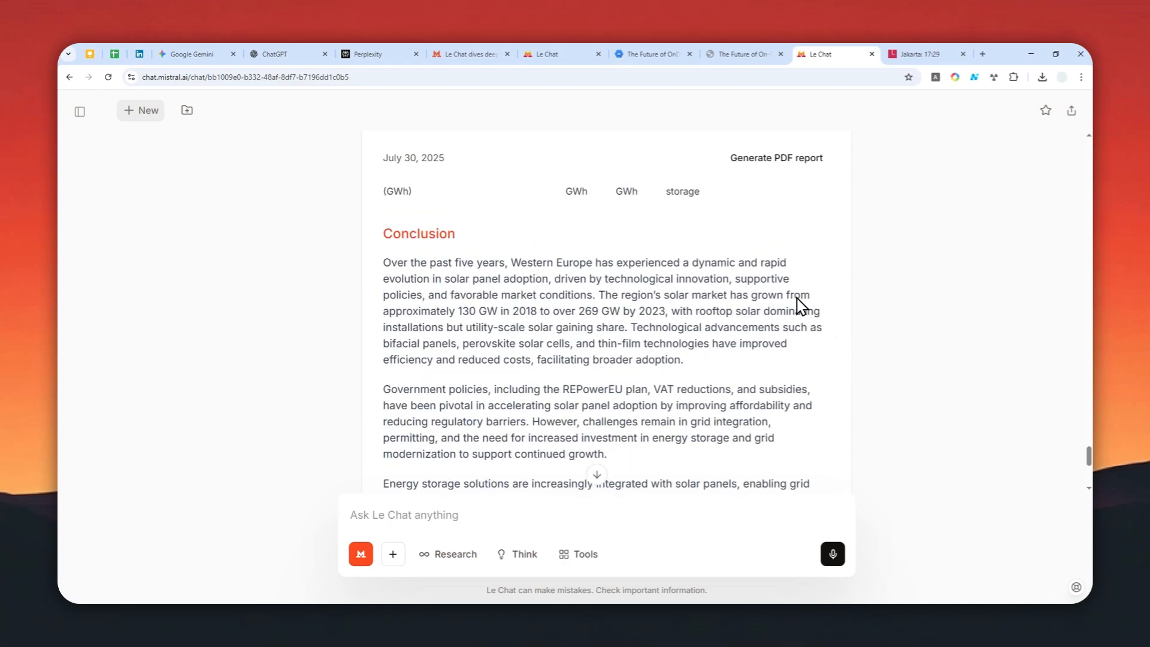
scroll(779, 299, "up", 3)
scroll(752, 281, "up", 4)
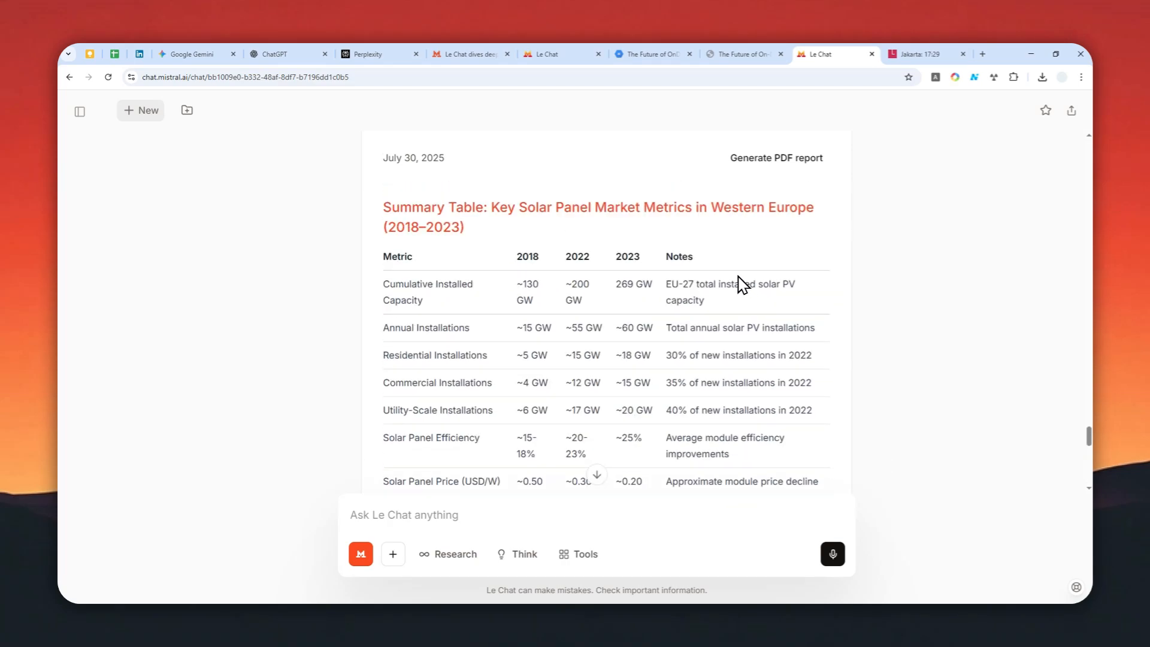
scroll(742, 308, "up", 5)
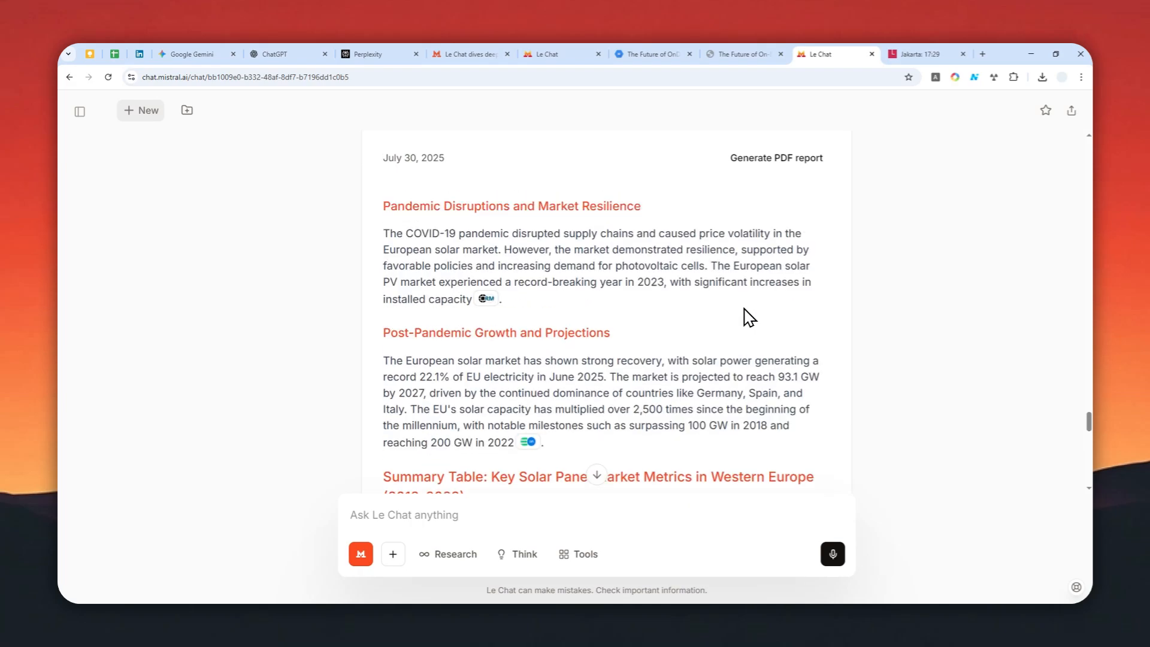
scroll(738, 302, "up", 9)
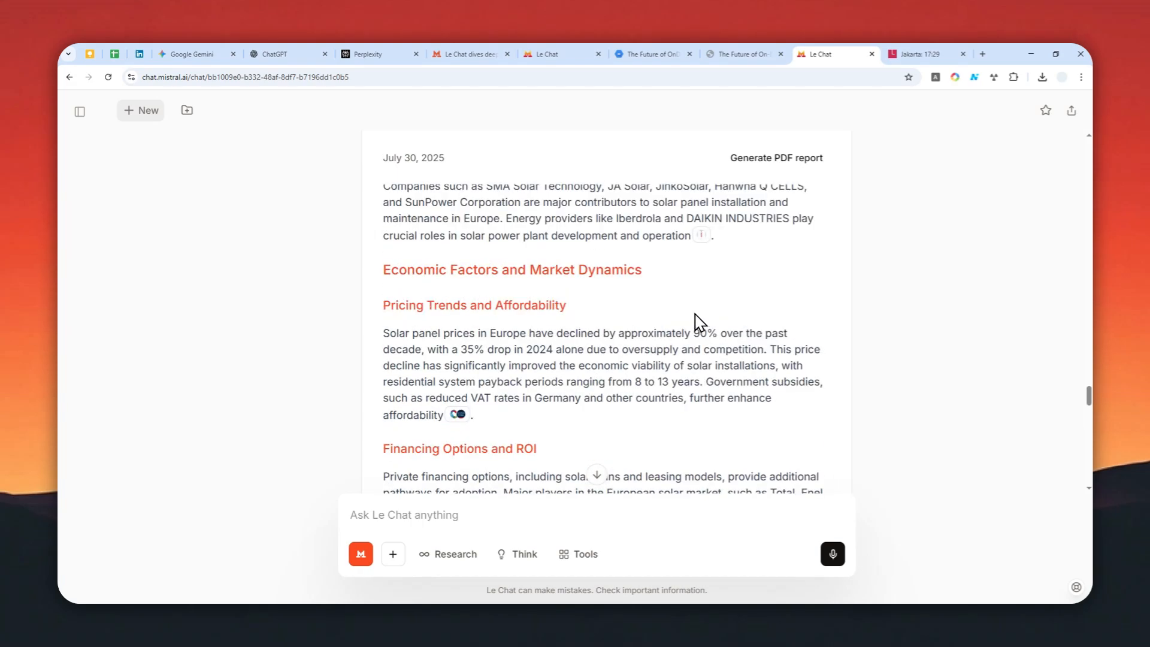
scroll(704, 297, "up", 10)
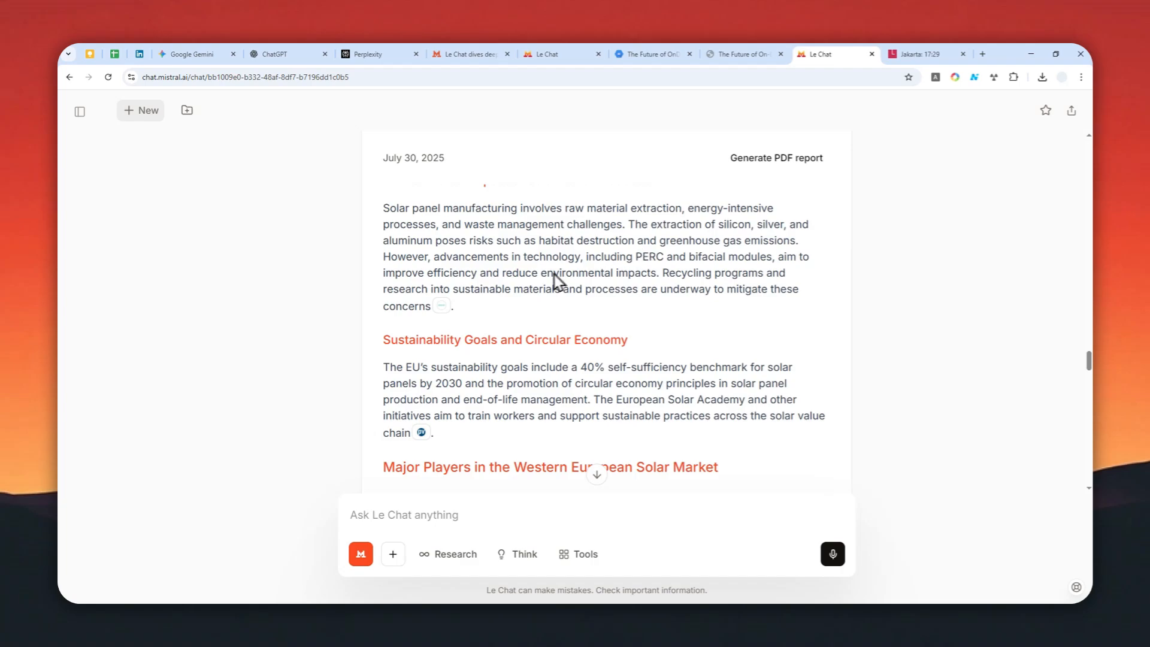
scroll(587, 323, "up", 10)
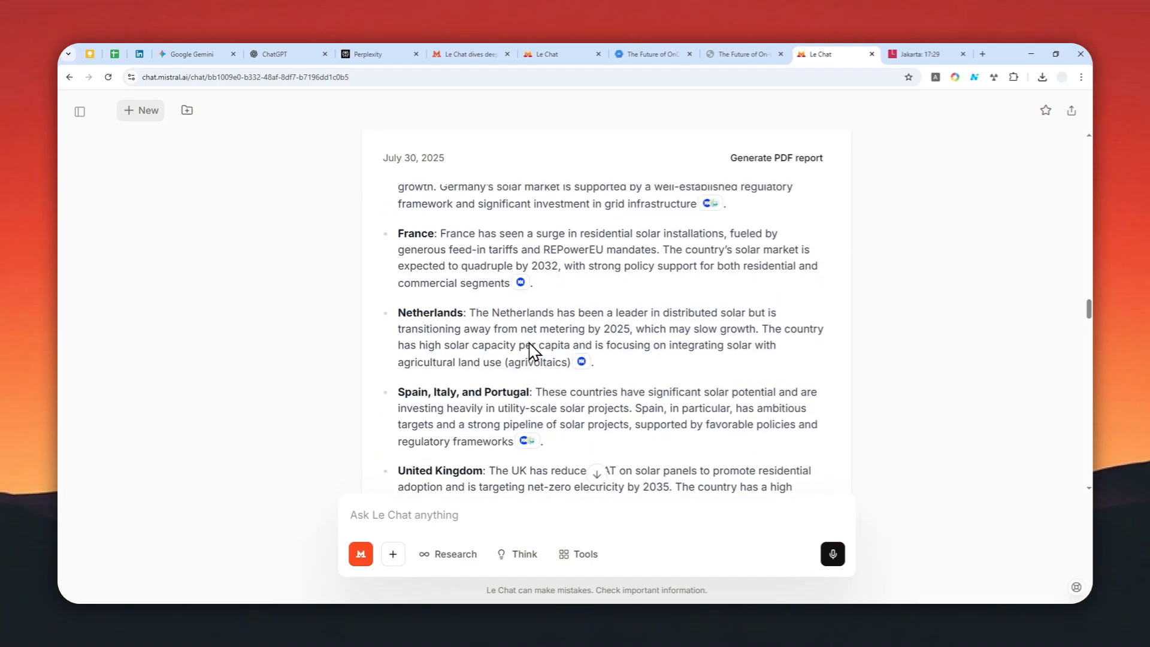
scroll(539, 335, "up", 10)
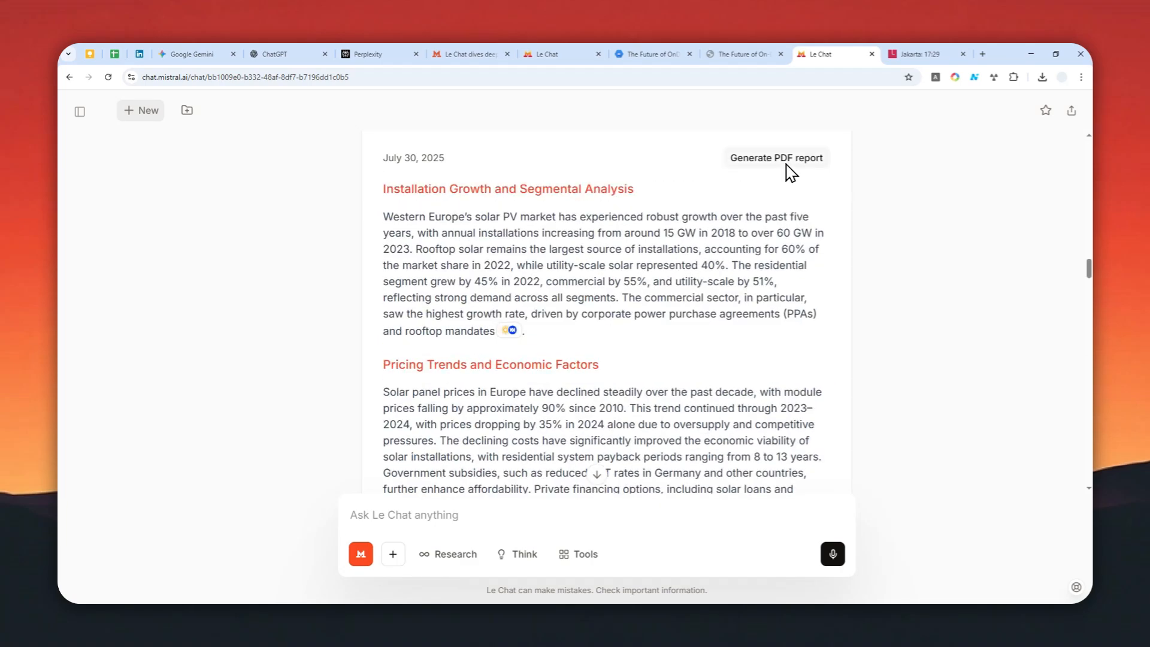
scroll(772, 231, "up", 5)
scroll(773, 231, "up", 10)
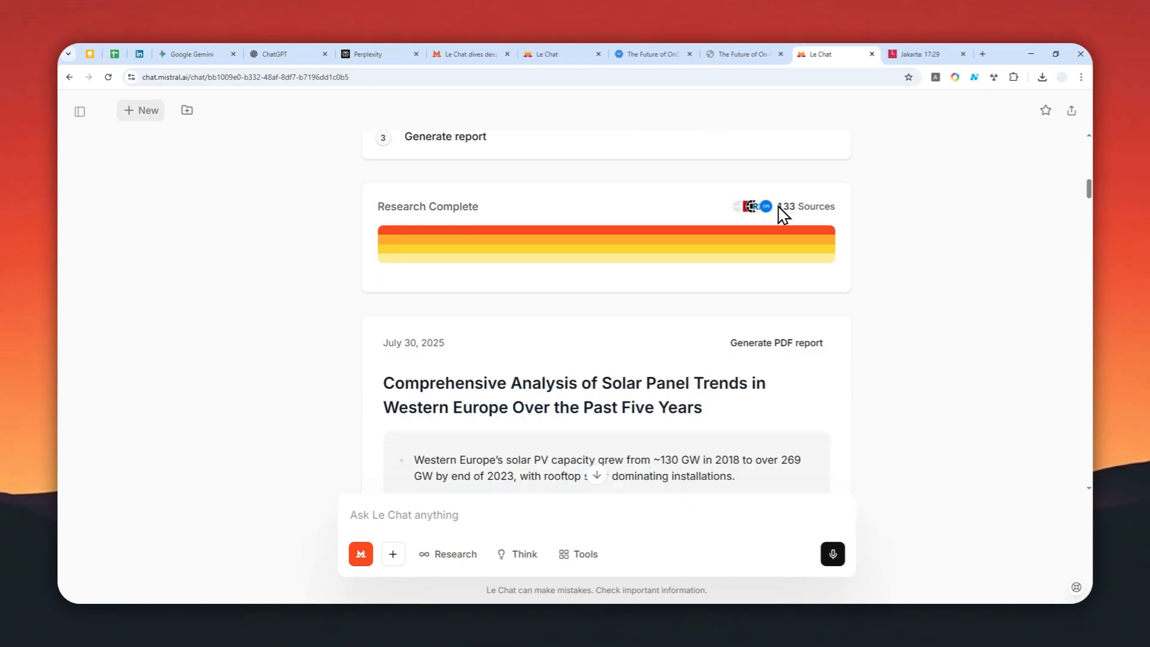
Generate the PDF version of the solar panel trends report, open it and save it under the suggested file name
left_click(786, 304)
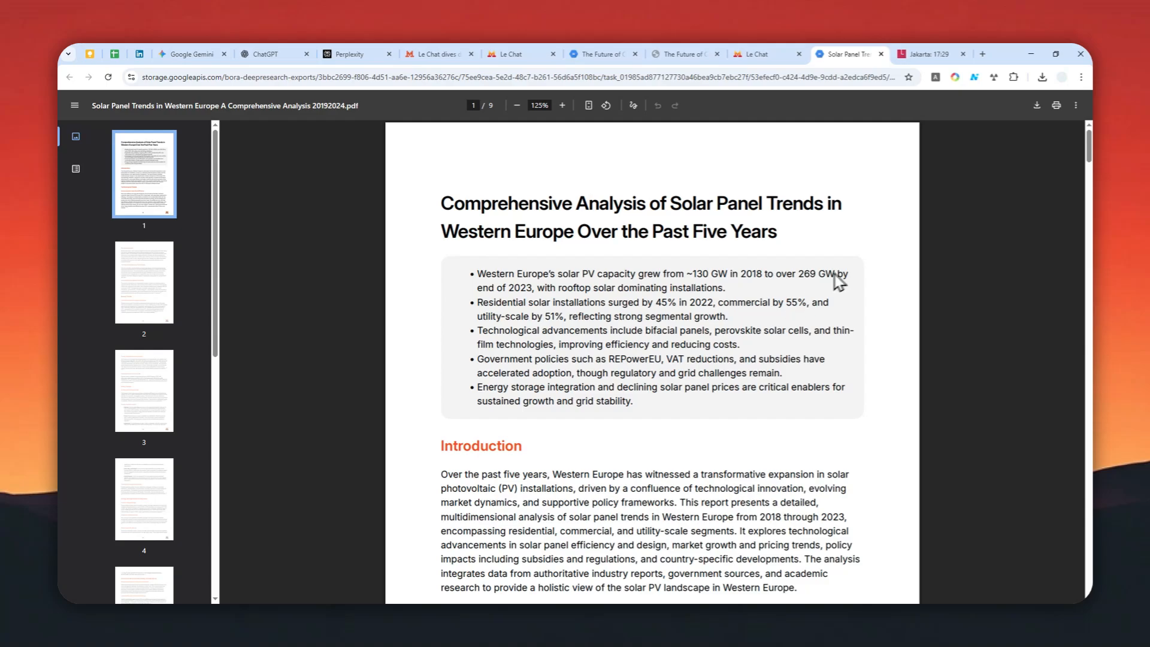
left_click(1037, 105)
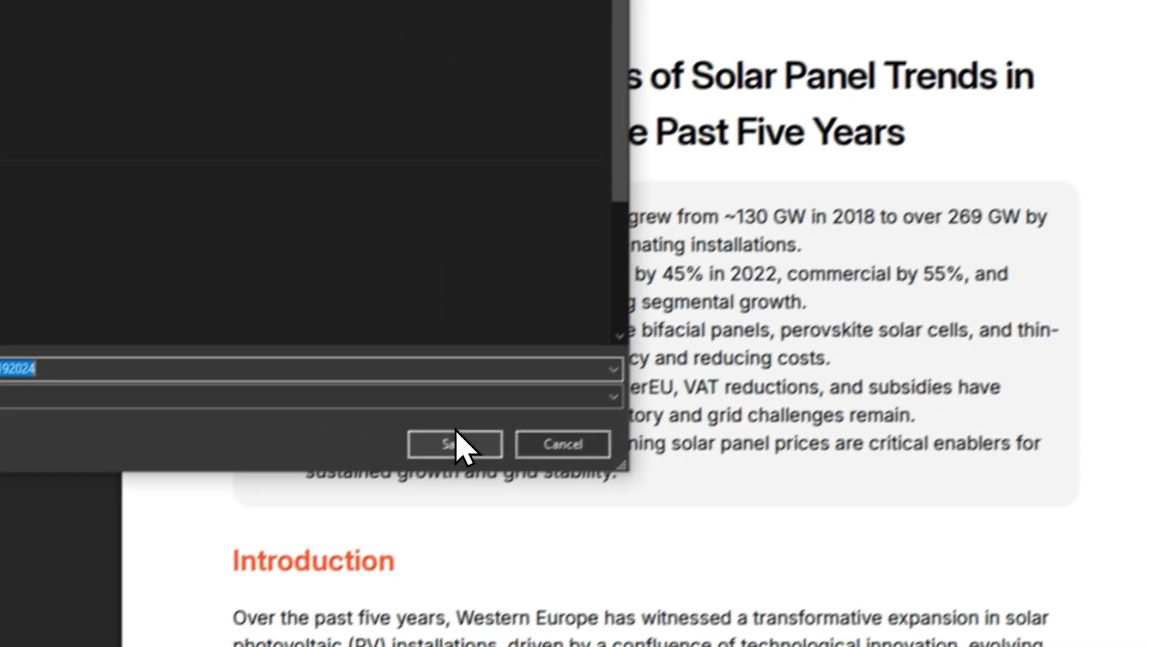
left_click(463, 447)
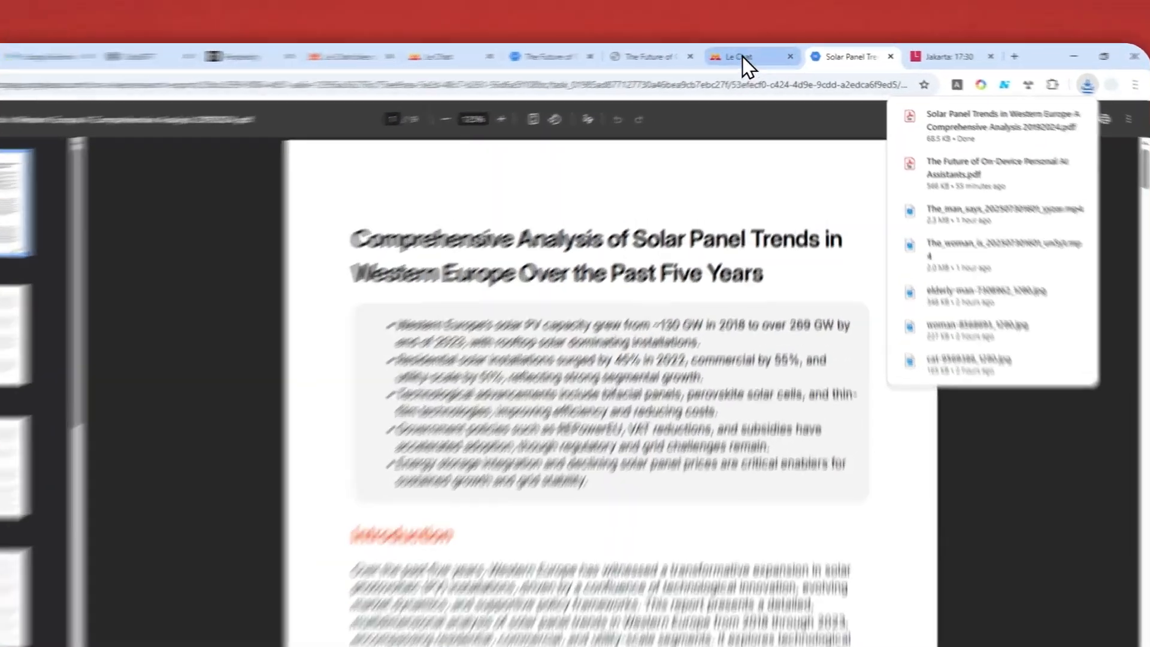
Return to the completed Le Chat solar panel research and view its sources entry and report heading
left_click(758, 52)
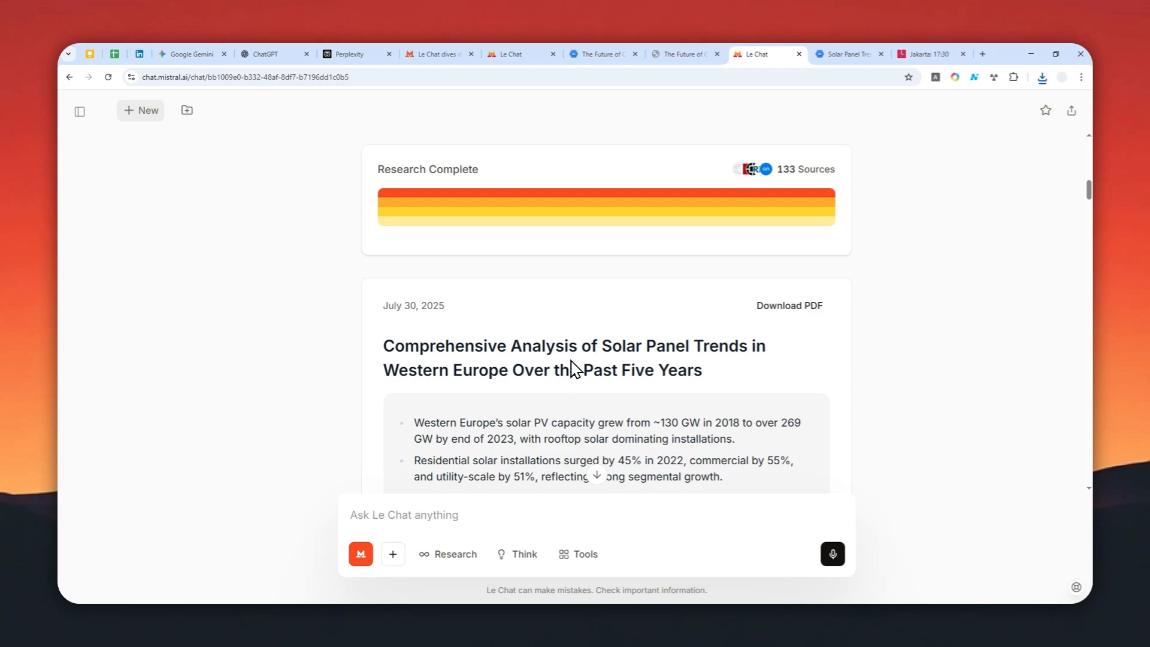
scroll(558, 324, "down", 1)
scroll(557, 315, "up", 2)
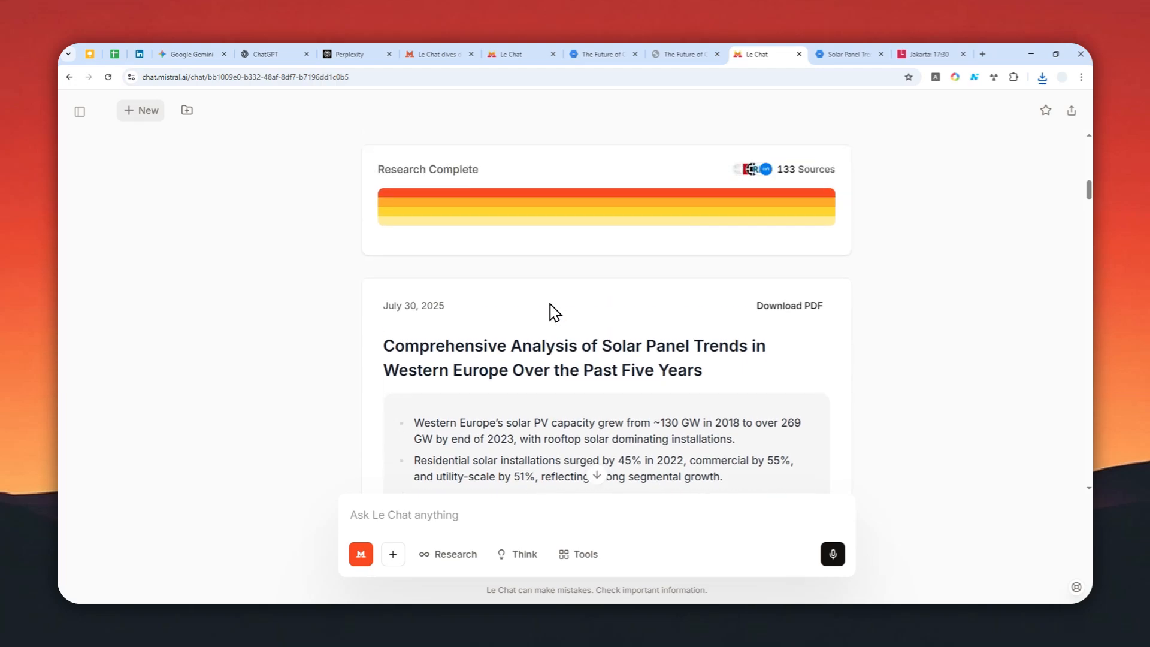